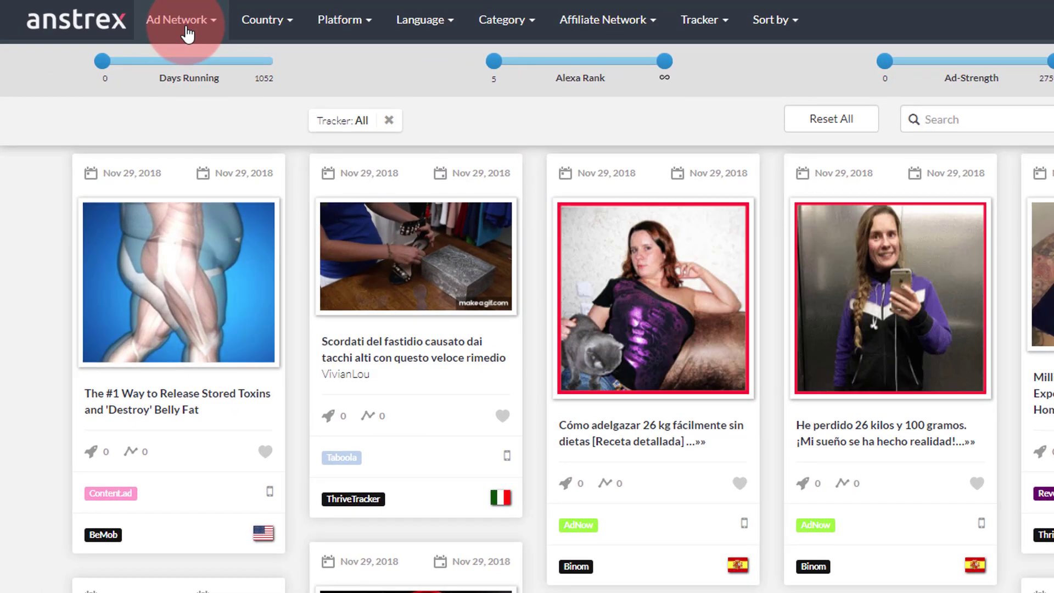
Step: Filter the ad listing to the Revcontent ad network
{"action": "left_click", "coordinate": [124, 35]}
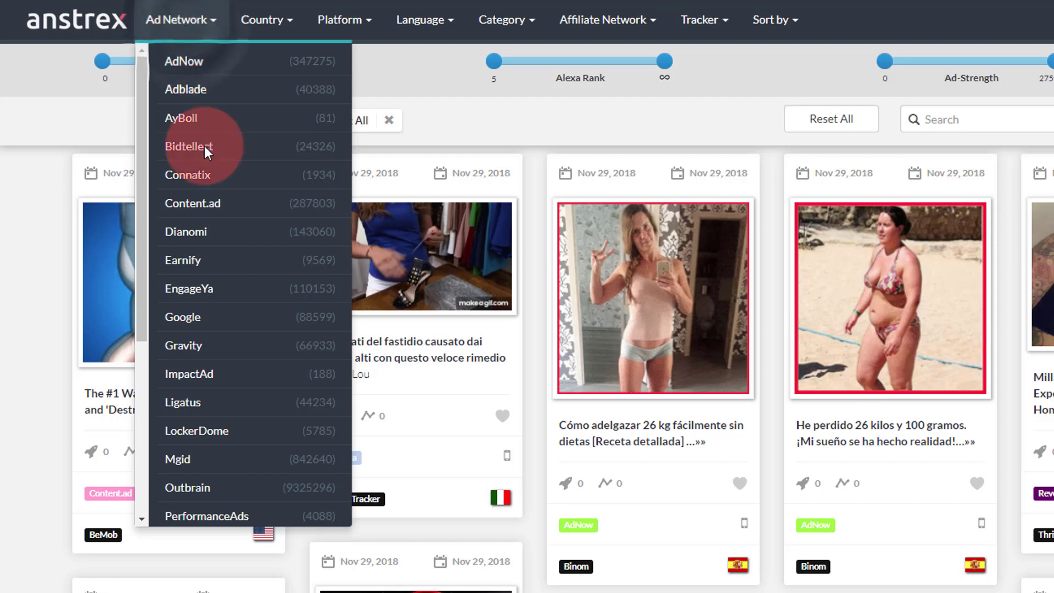
{"action": "scroll", "coordinate": [237, 458], "scroll_direction": "down", "scroll_amount": 5}
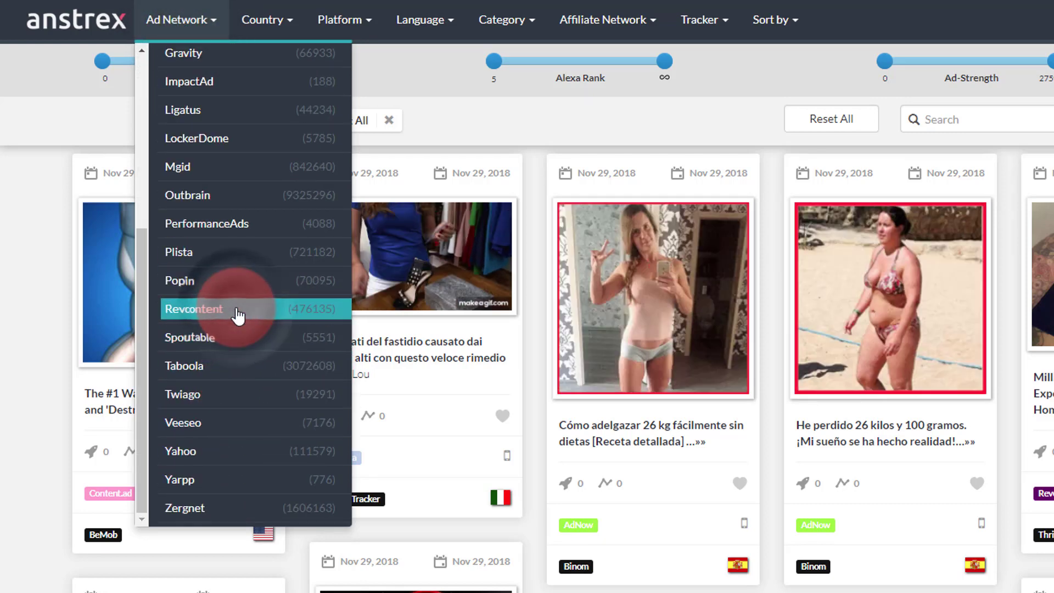
{"action": "left_click", "coordinate": [237, 311]}
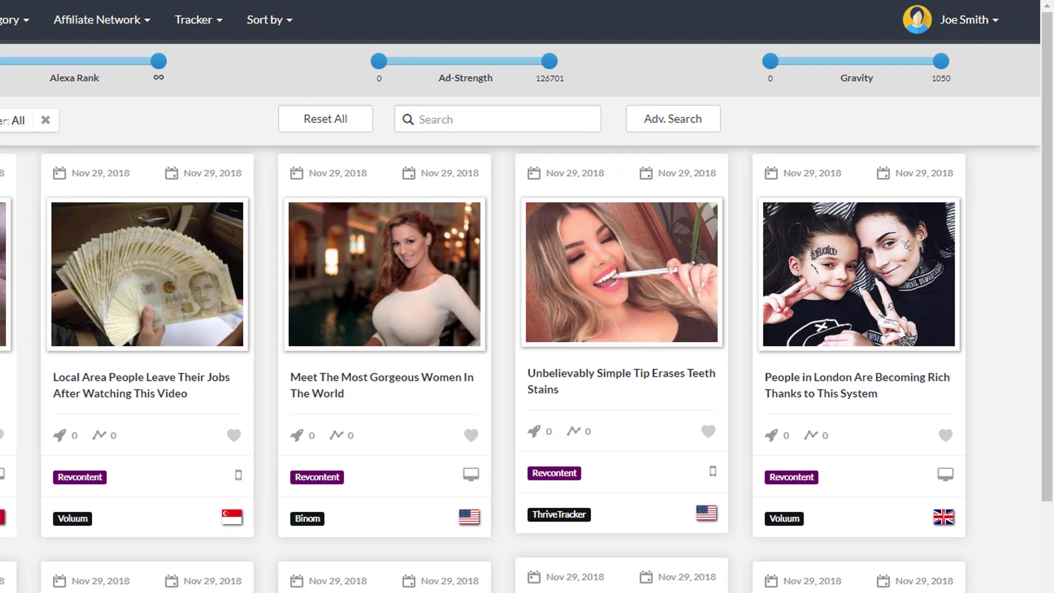
{"action": "left_click", "coordinate": [11, 473]}
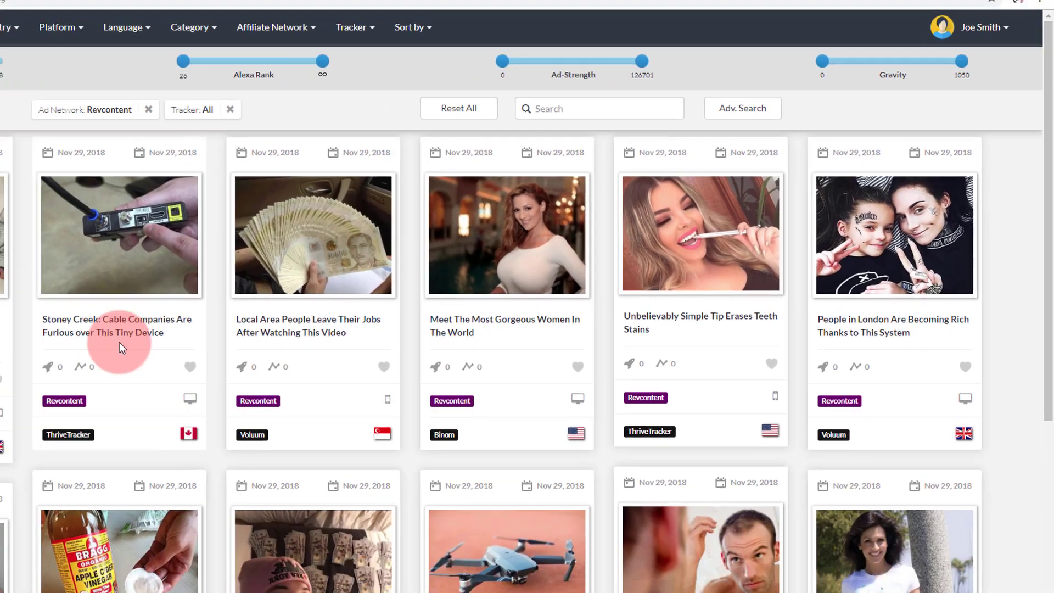
Step: Open the details of the "Stoney Creek: Cable Companies Are Furious over This Tiny Device" ad and review its full landing page screenshot
{"action": "left_click", "coordinate": [290, 283]}
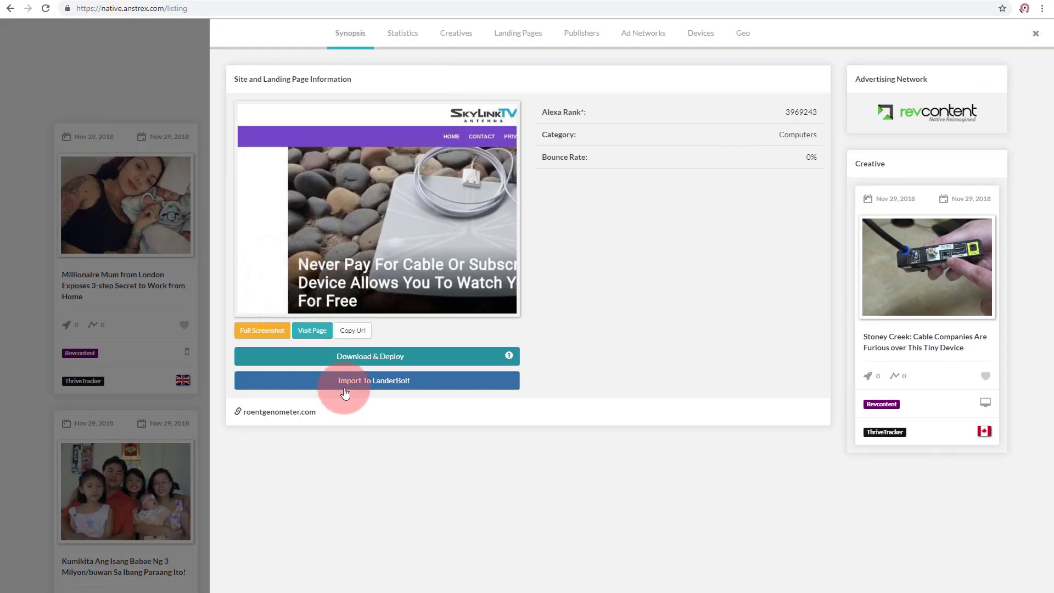
{"action": "left_click", "coordinate": [345, 266]}
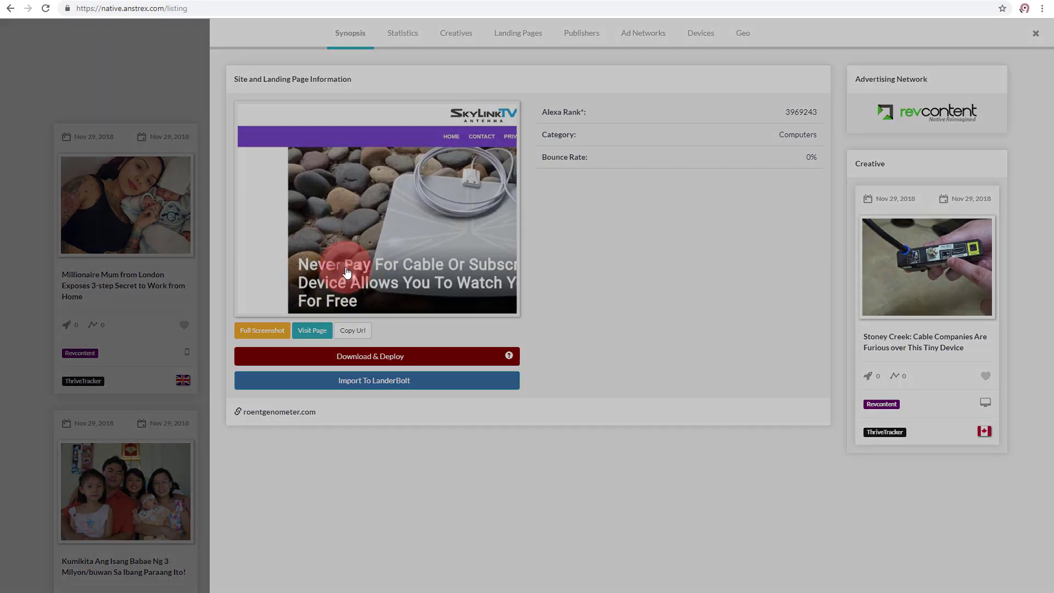
{"action": "left_click", "coordinate": [347, 377]}
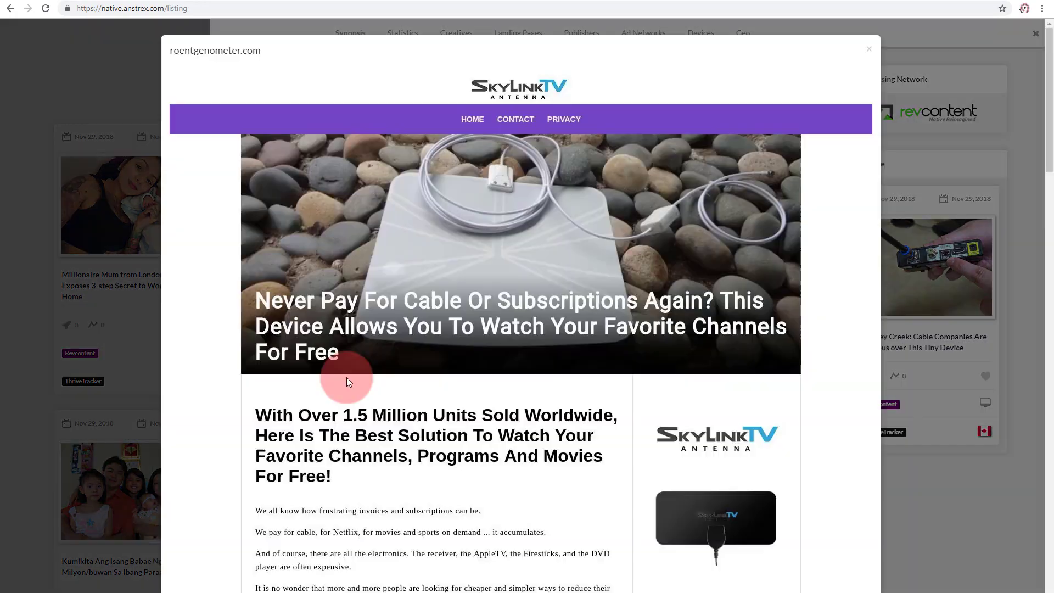
{"action": "scroll", "coordinate": [350, 388], "scroll_direction": "down", "scroll_amount": 20}
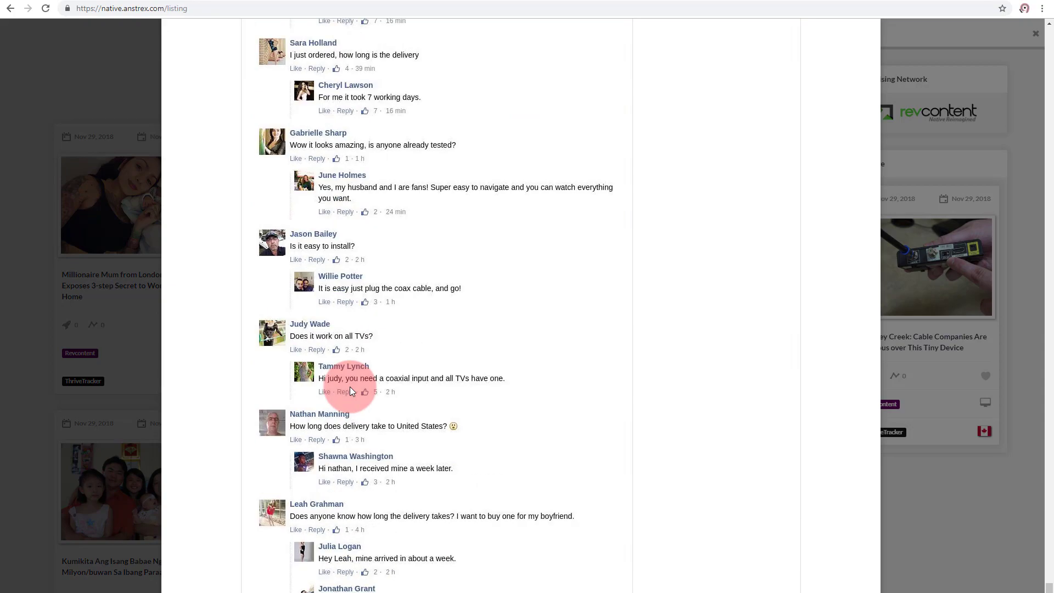
{"action": "scroll", "coordinate": [350, 387], "scroll_direction": "up", "scroll_amount": 20}
{"action": "scroll", "coordinate": [350, 387], "scroll_direction": "down", "scroll_amount": 15}
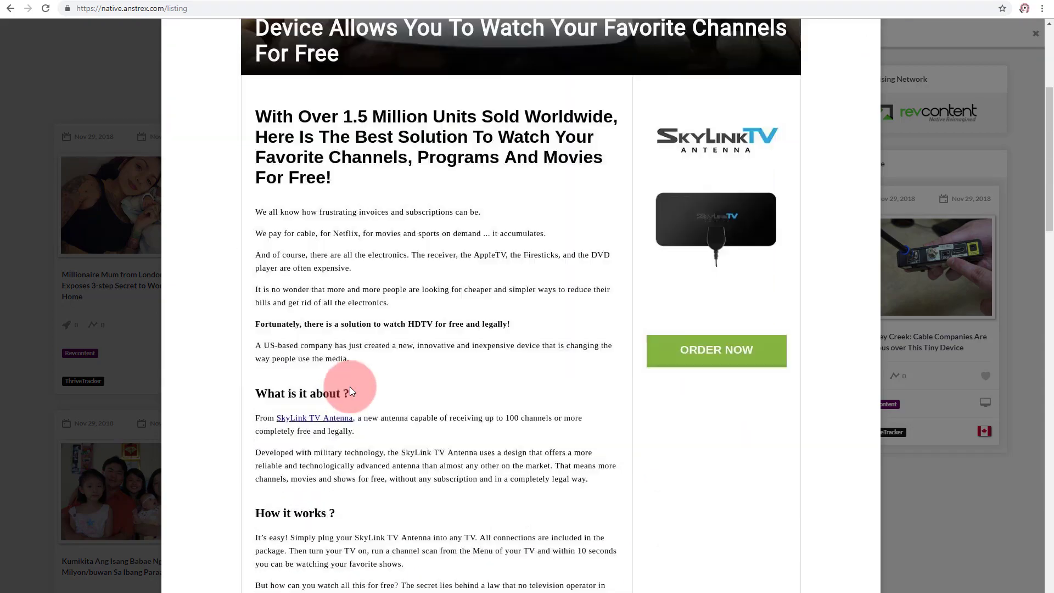
{"action": "scroll", "coordinate": [350, 387], "scroll_direction": "down", "scroll_amount": 18}
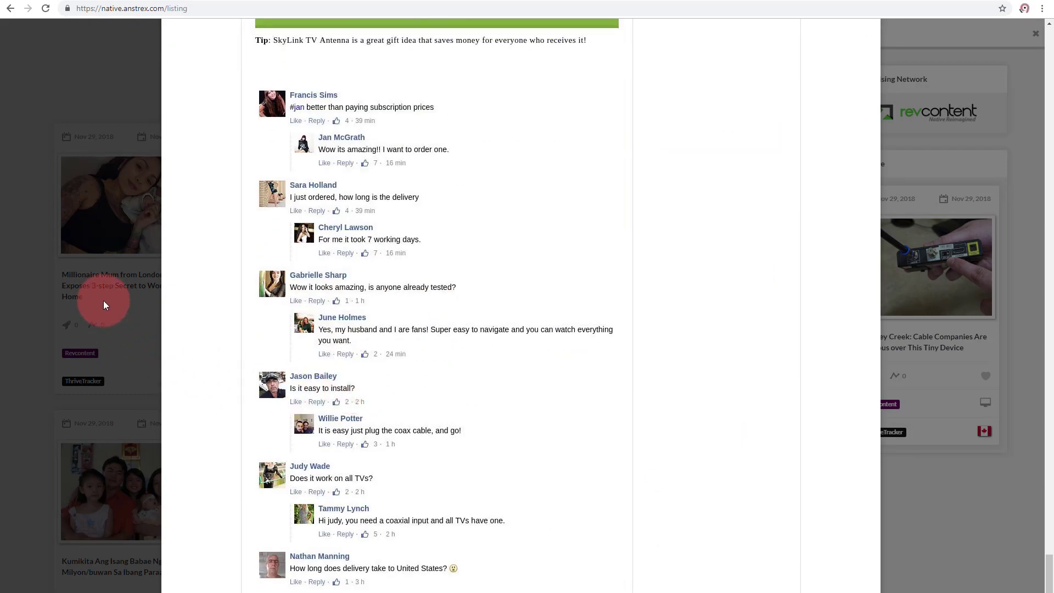
{"action": "left_click", "coordinate": [35, 291]}
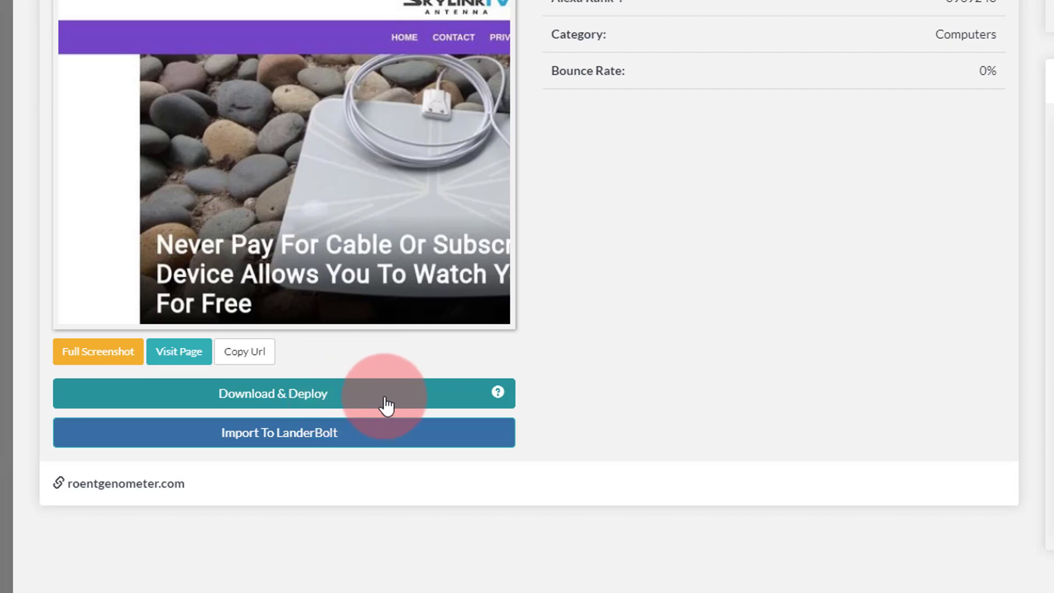
Step: Download the ad's roentgenometer.com landing page for deployment, keeping the suggested URL
{"action": "left_click", "coordinate": [350, 406]}
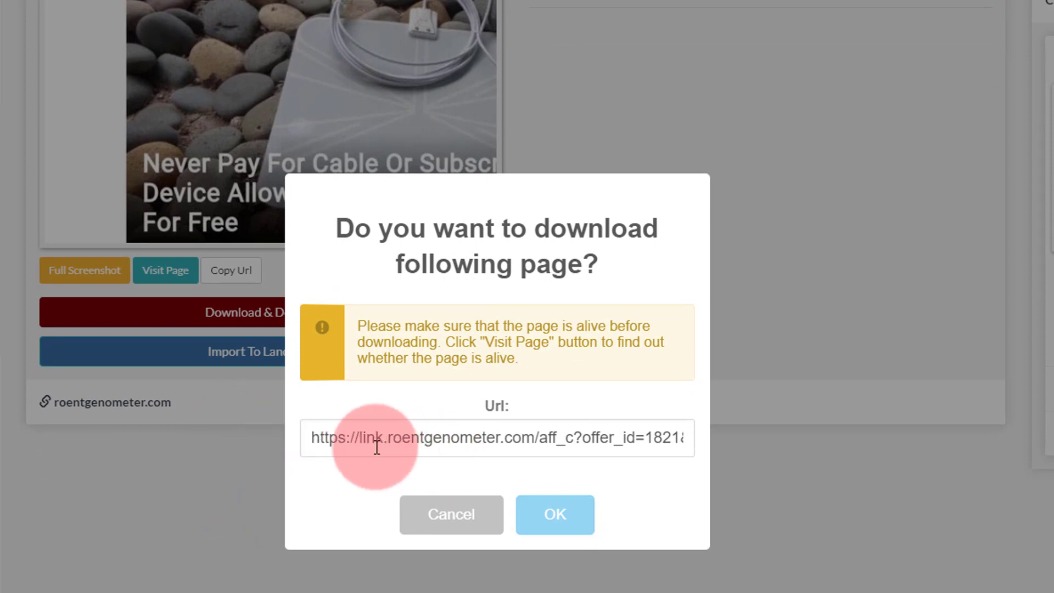
{"action": "left_click_drag", "start_coordinate": [311, 439], "coordinate": [727, 438]}
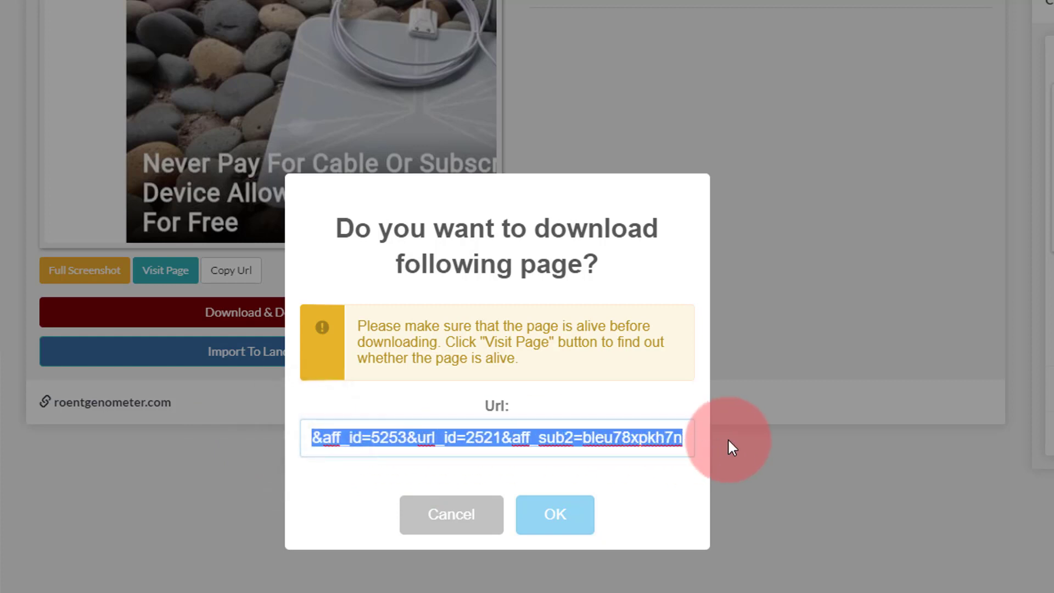
{"action": "left_click", "coordinate": [643, 472]}
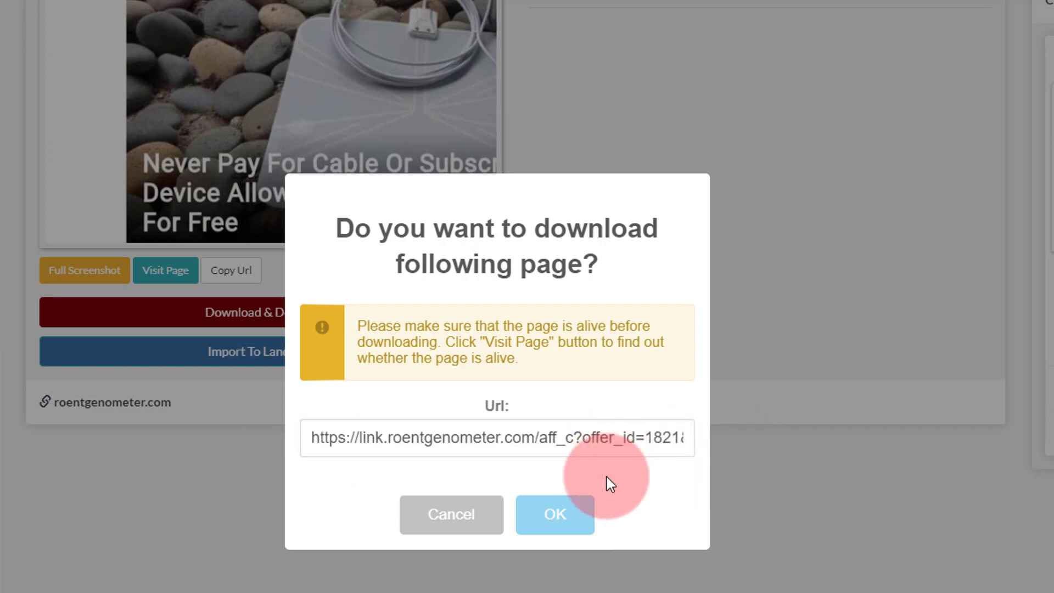
{"action": "left_click", "coordinate": [554, 517]}
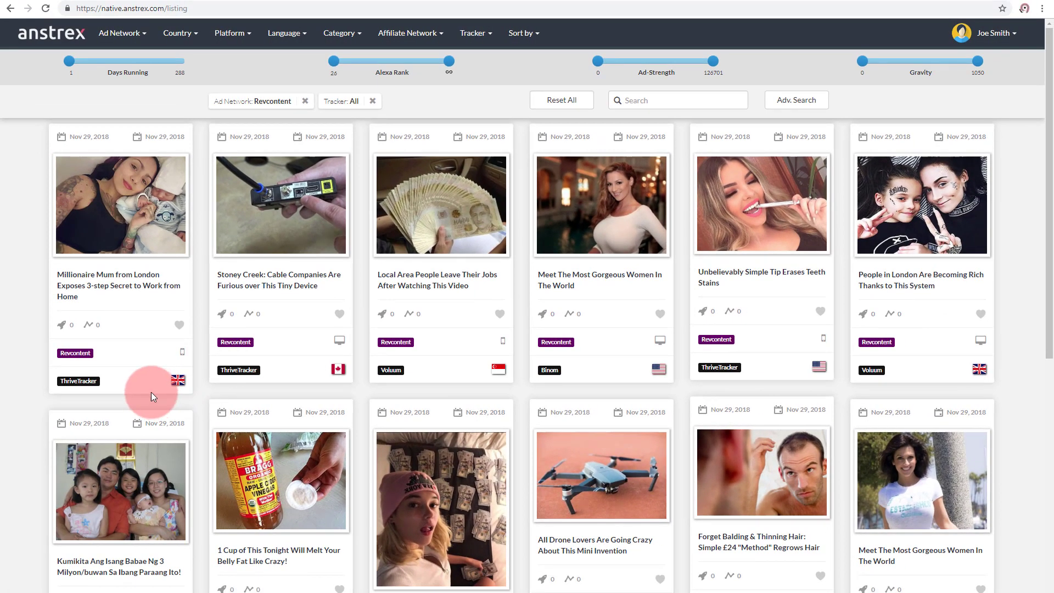
Step: Browse the Revcontent ads and open the details of "How This Granny Removed Her Wrinkles off Her Face & Mouth Will Astonish You!"
{"action": "scroll", "coordinate": [150, 390], "scroll_direction": "down", "scroll_amount": 7}
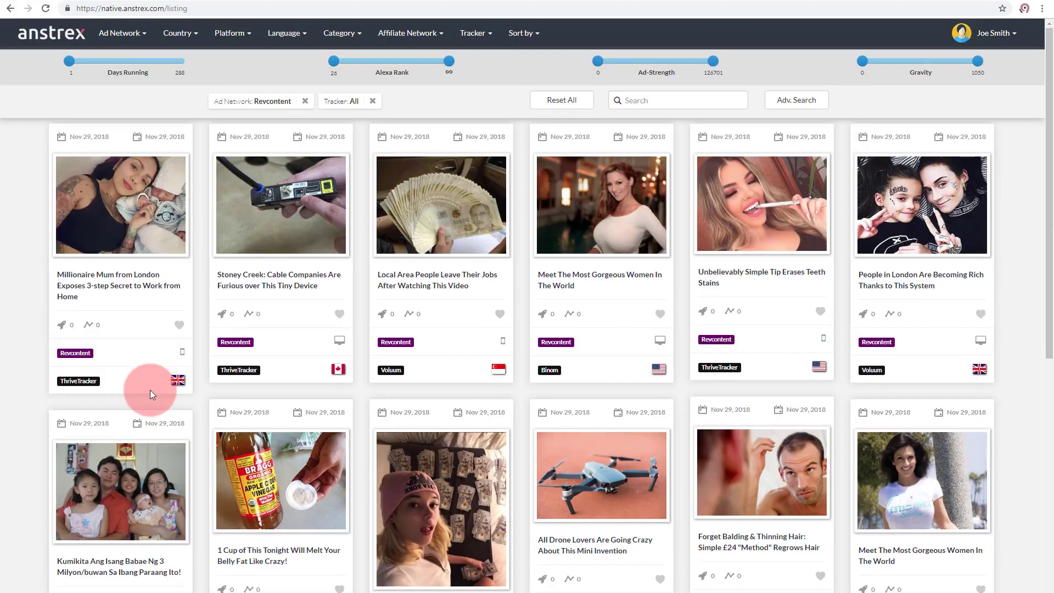
{"action": "scroll", "coordinate": [150, 389], "scroll_direction": "down", "scroll_amount": 7}
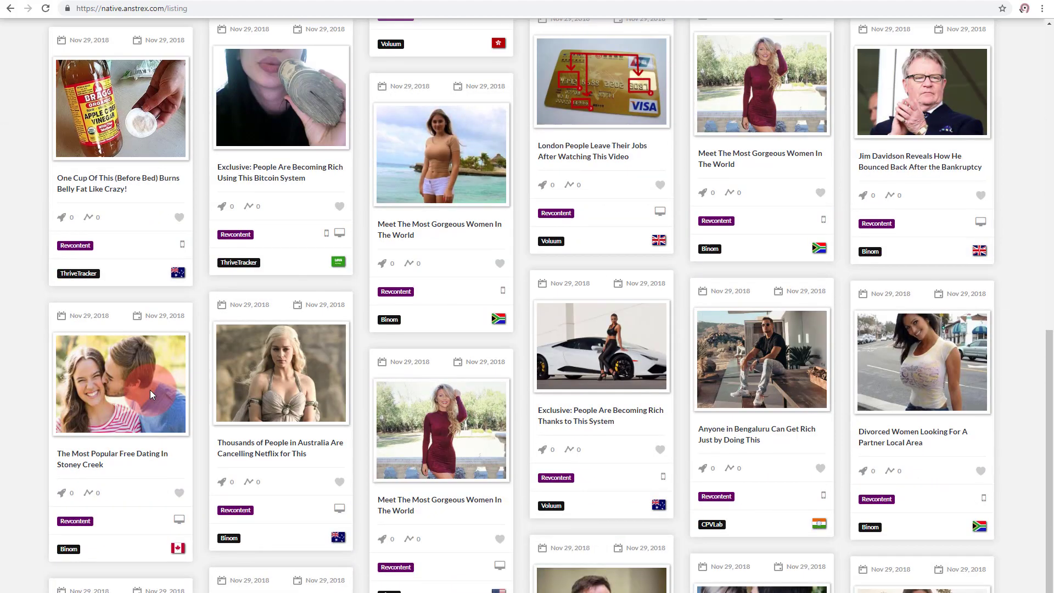
{"action": "scroll", "coordinate": [150, 390], "scroll_direction": "down", "scroll_amount": 10}
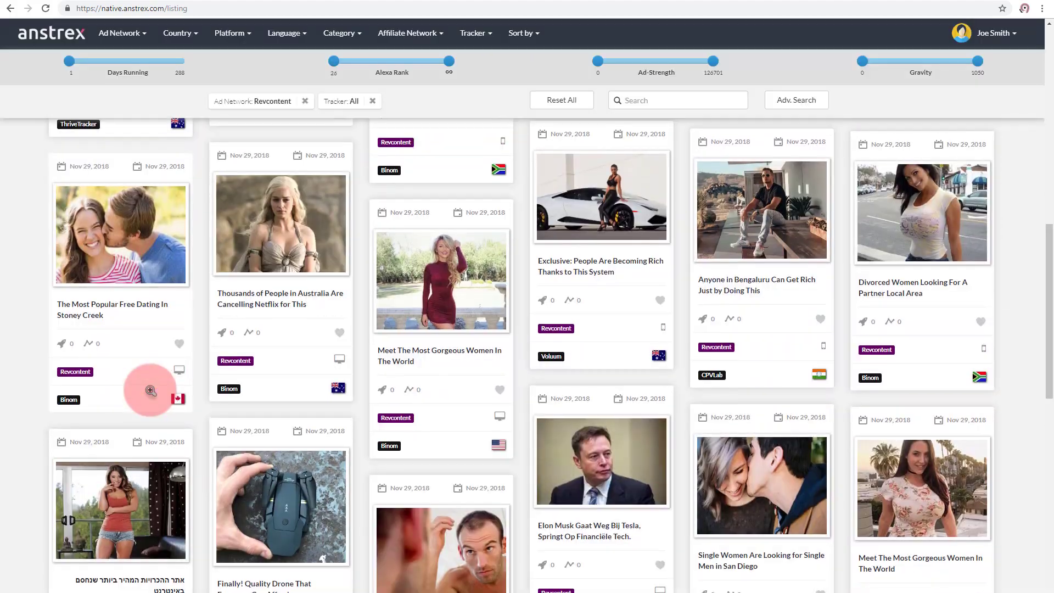
{"action": "scroll", "coordinate": [150, 390], "scroll_direction": "down", "scroll_amount": 10}
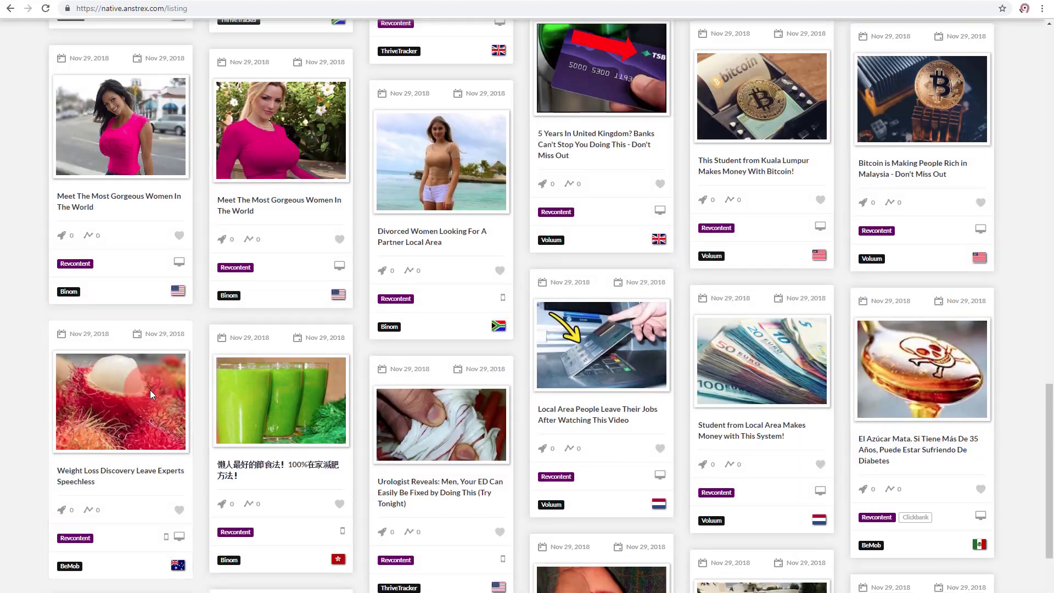
{"action": "scroll", "coordinate": [150, 390], "scroll_direction": "down", "scroll_amount": 10}
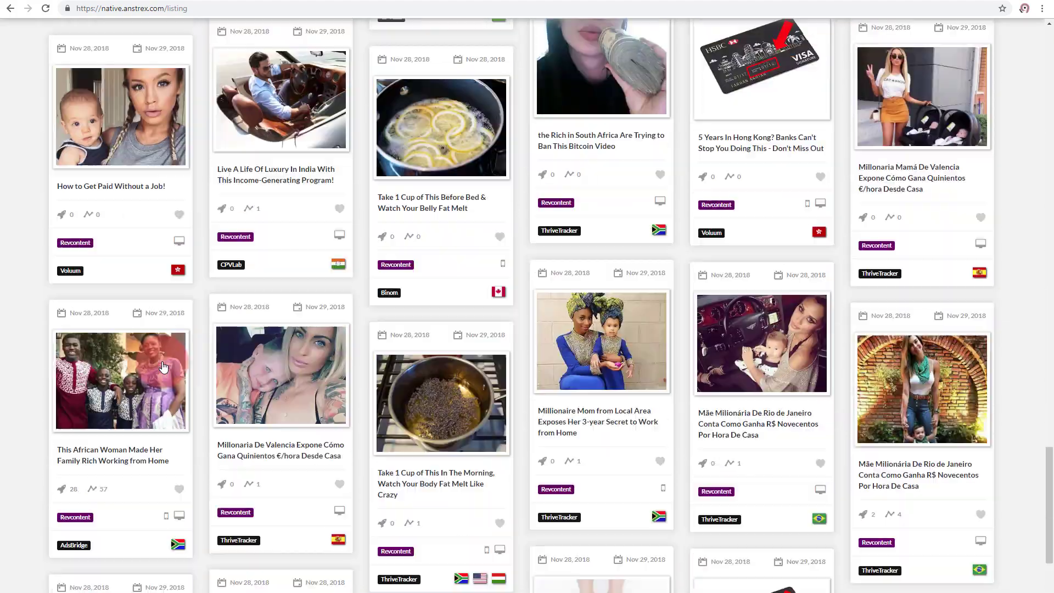
{"action": "scroll", "coordinate": [164, 367], "scroll_direction": "up", "scroll_amount": 8}
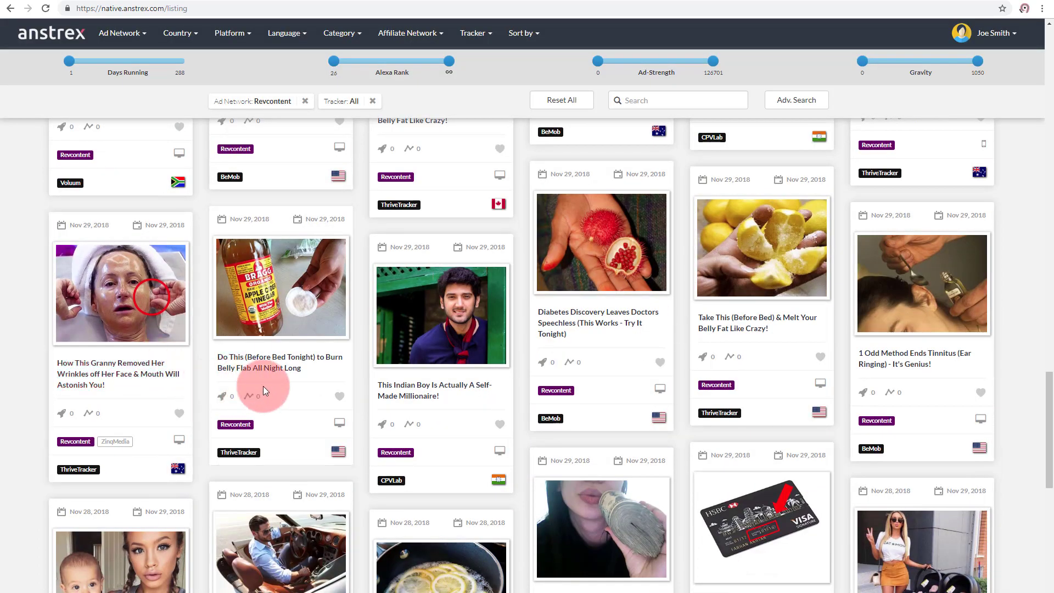
{"action": "left_click", "coordinate": [129, 378]}
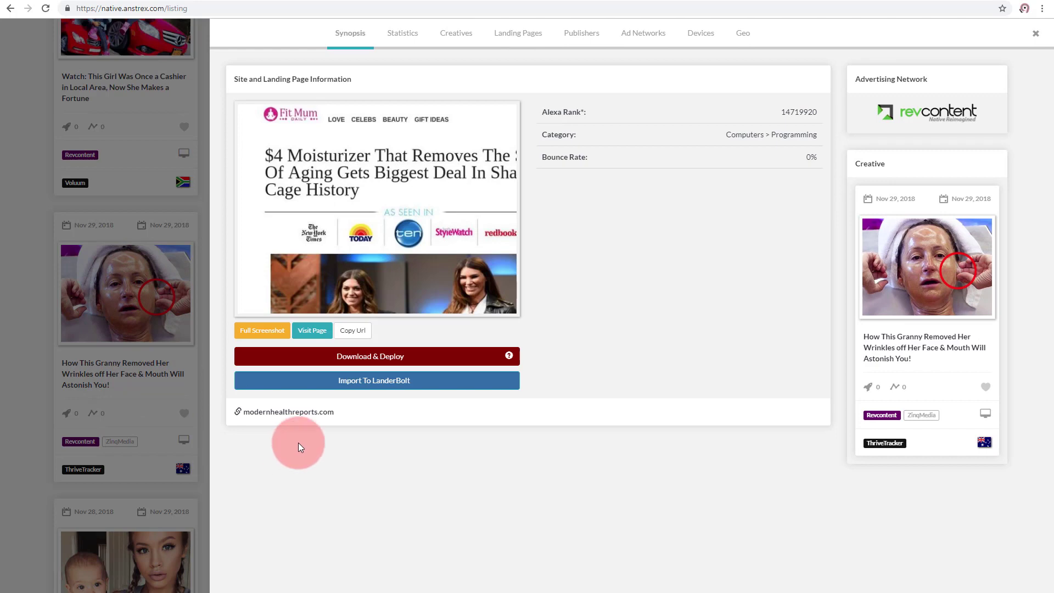
Step: Examine the full screenshot of the modernhealthreports.com landing page, including its lower part
{"action": "left_click", "coordinate": [312, 331]}
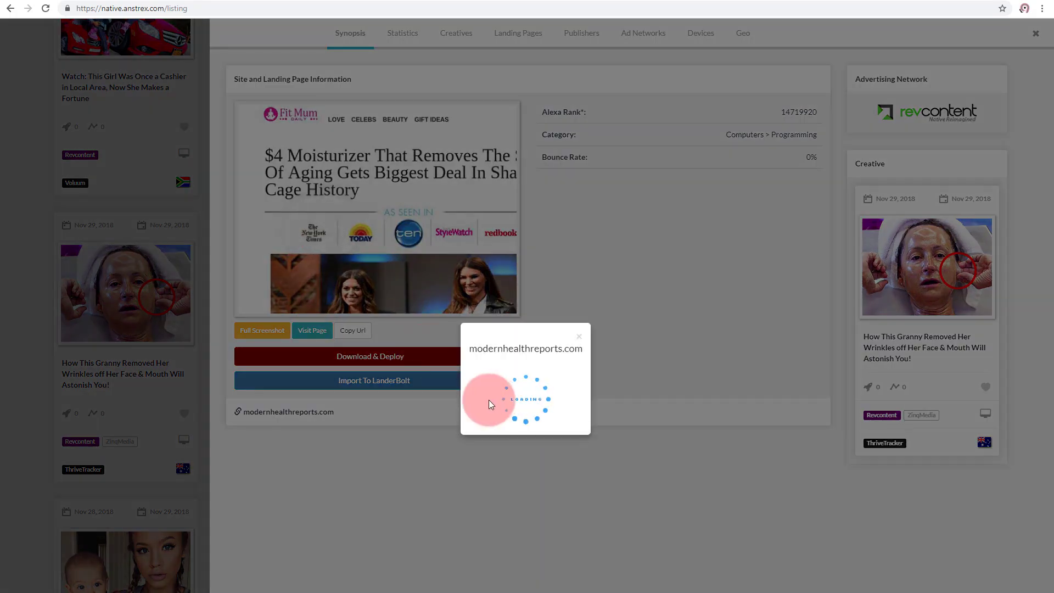
{"action": "scroll", "coordinate": [463, 404], "scroll_direction": "down", "scroll_amount": 20}
{"action": "scroll", "coordinate": [462, 403], "scroll_direction": "up", "scroll_amount": 20}
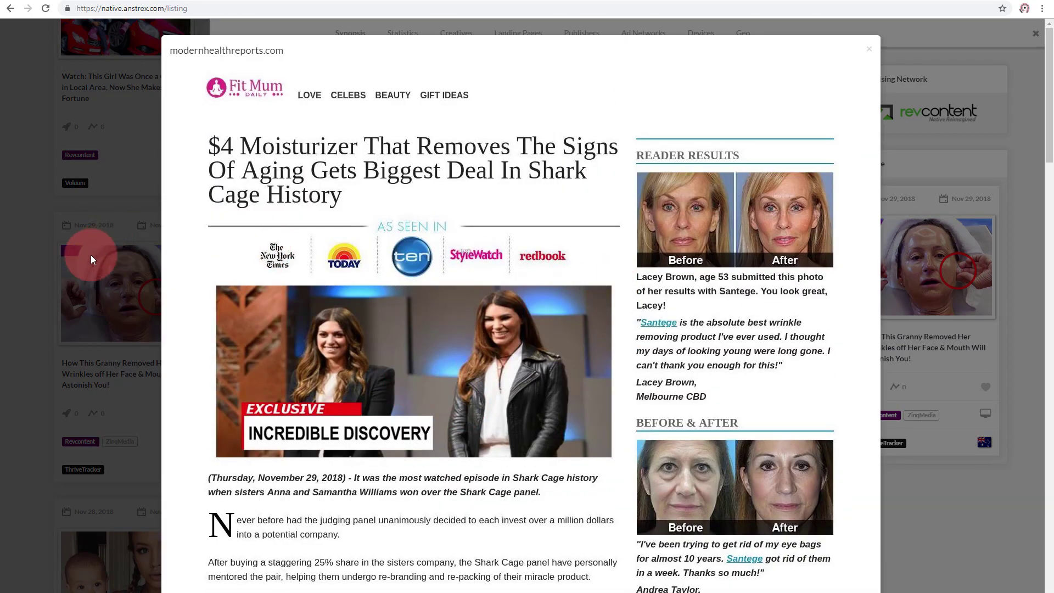
{"action": "left_click", "coordinate": [34, 266]}
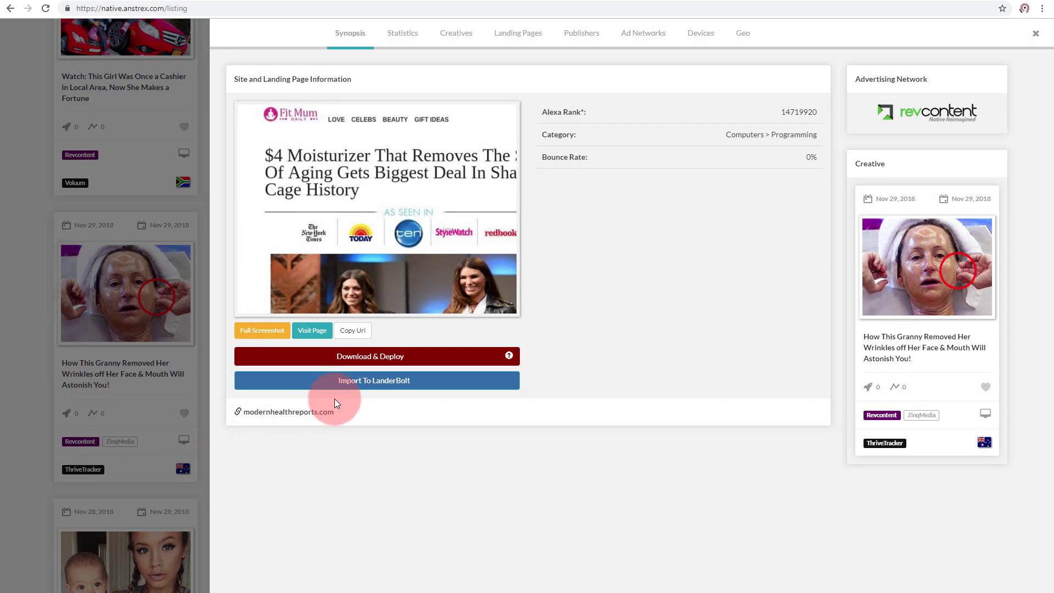
Step: Download the modernhealthreports.com landing page for deployment with the suggested URL and return to the ad listing
{"action": "left_click", "coordinate": [302, 384]}
{"action": "left_click", "coordinate": [348, 358]}
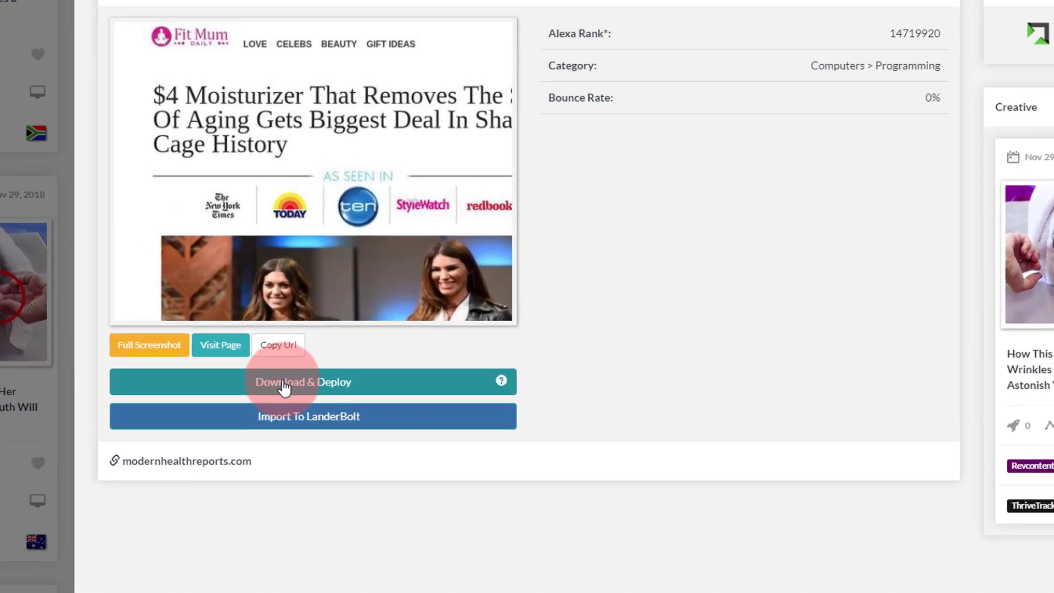
{"action": "left_click", "coordinate": [268, 391]}
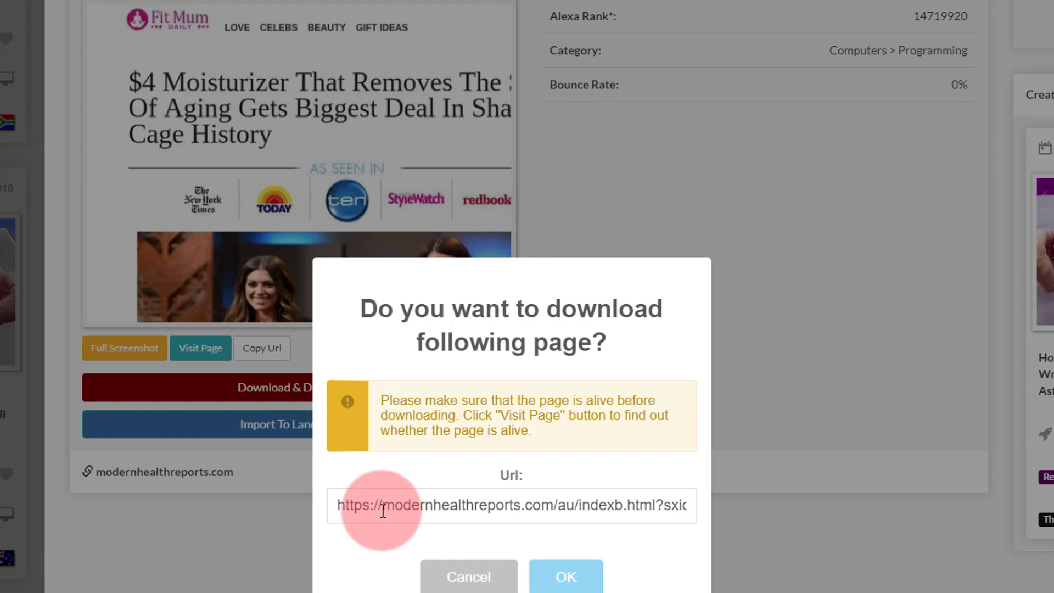
{"action": "left_click", "coordinate": [566, 576]}
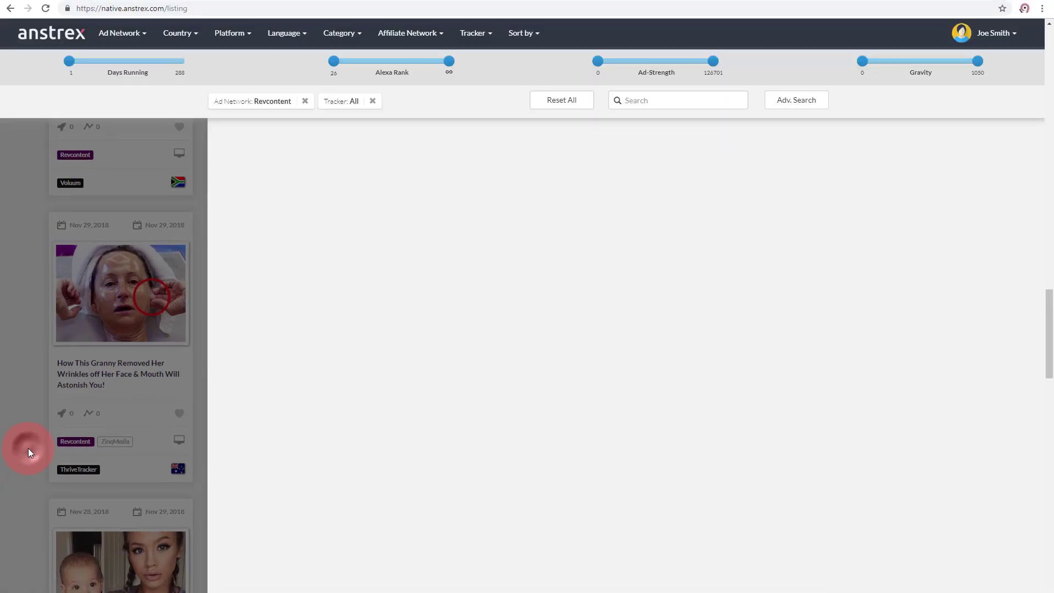
{"action": "left_click", "coordinate": [28, 448]}
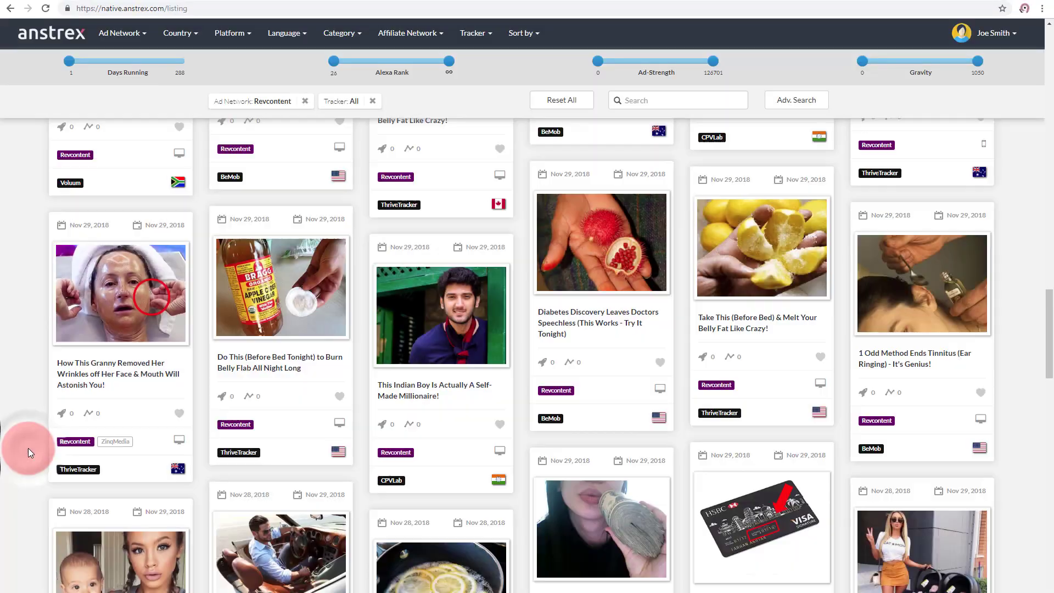
Step: Open the "Do This (Before Bed Tonight) to Burn Belly Flab All Night Long" ad and visit its live landing page to check it
{"action": "left_click", "coordinate": [259, 374]}
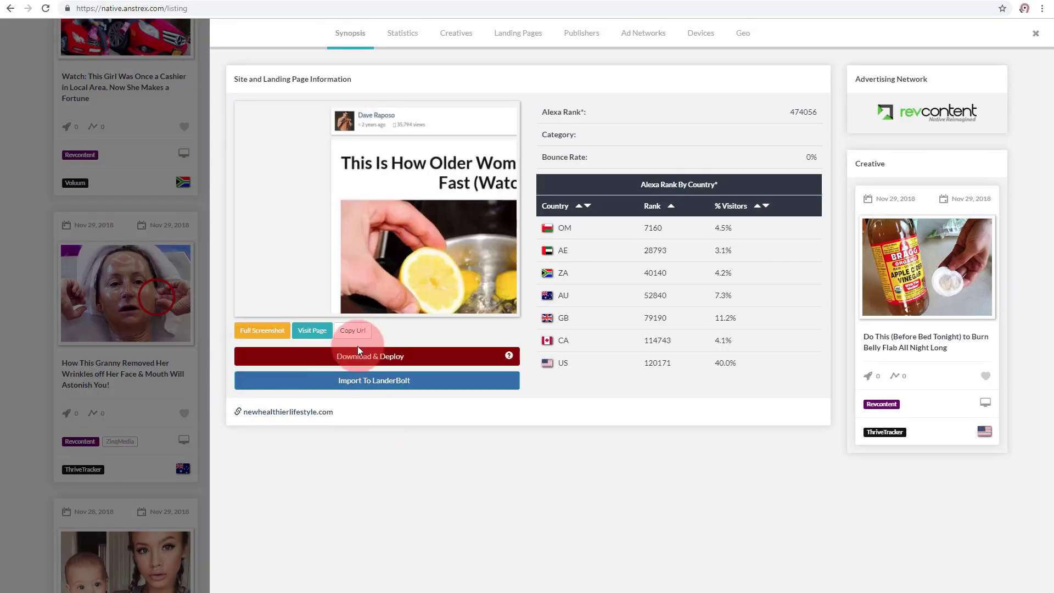
{"action": "left_click", "coordinate": [314, 332]}
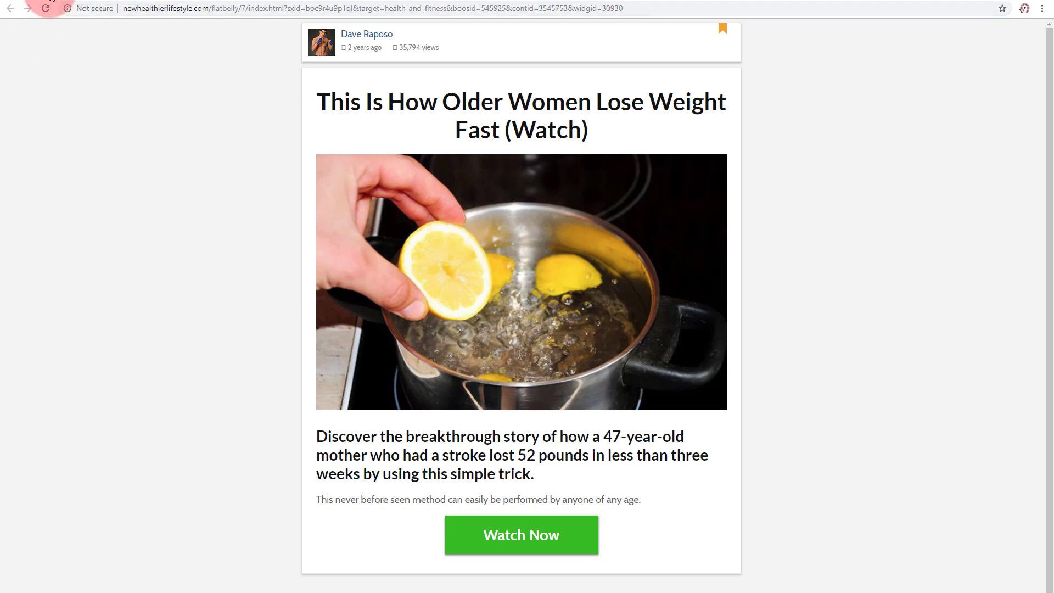
{"action": "left_click", "coordinate": [10, 8]}
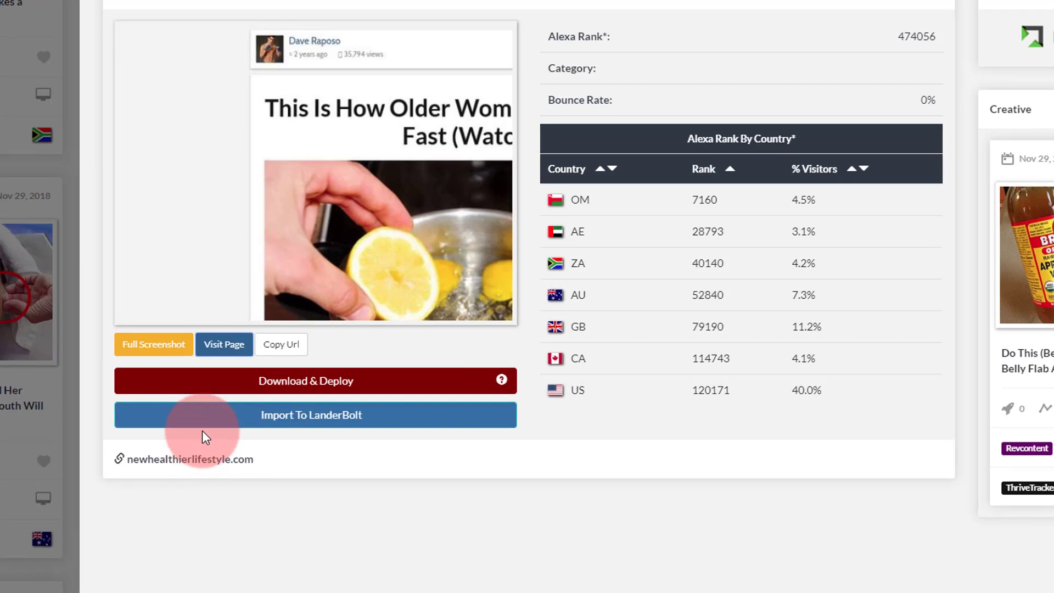
Step: Download the newhealthierlifestyle.com landing page for deployment with the suggested URL and return to the ad listing
{"action": "left_click", "coordinate": [318, 384]}
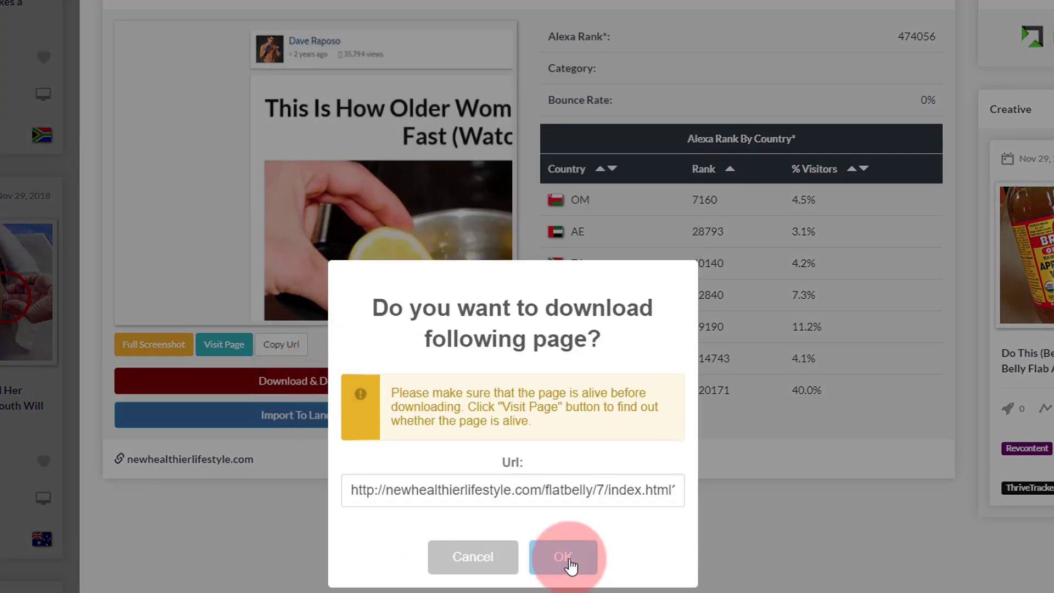
{"action": "left_click", "coordinate": [571, 566]}
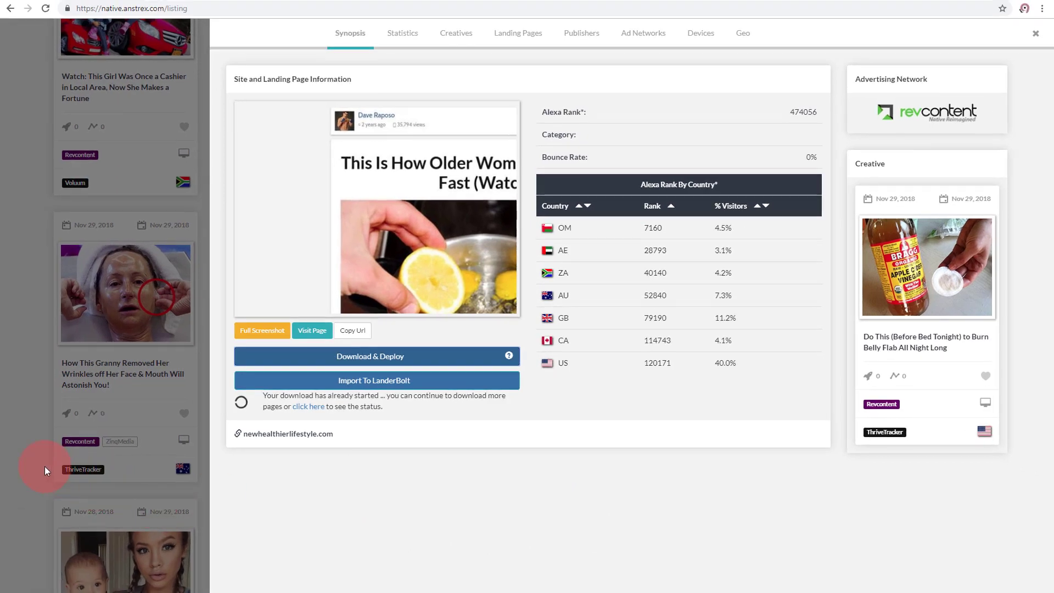
{"action": "left_click", "coordinate": [41, 466]}
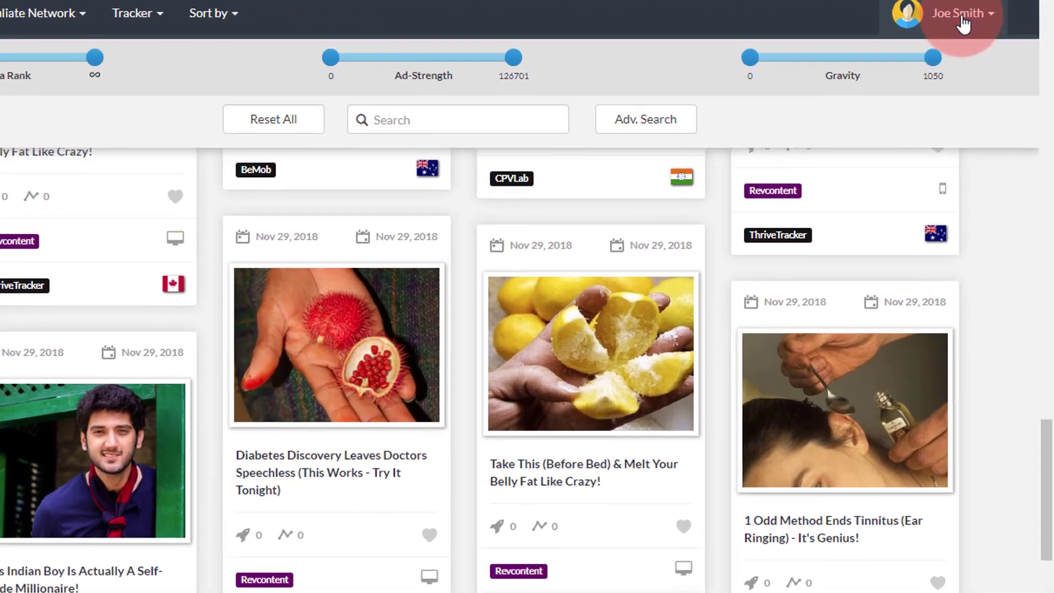
Step: Go to the Webpage Downloader and open the downloaded roentgenometer.com landing page for editing
{"action": "left_click", "coordinate": [996, 34]}
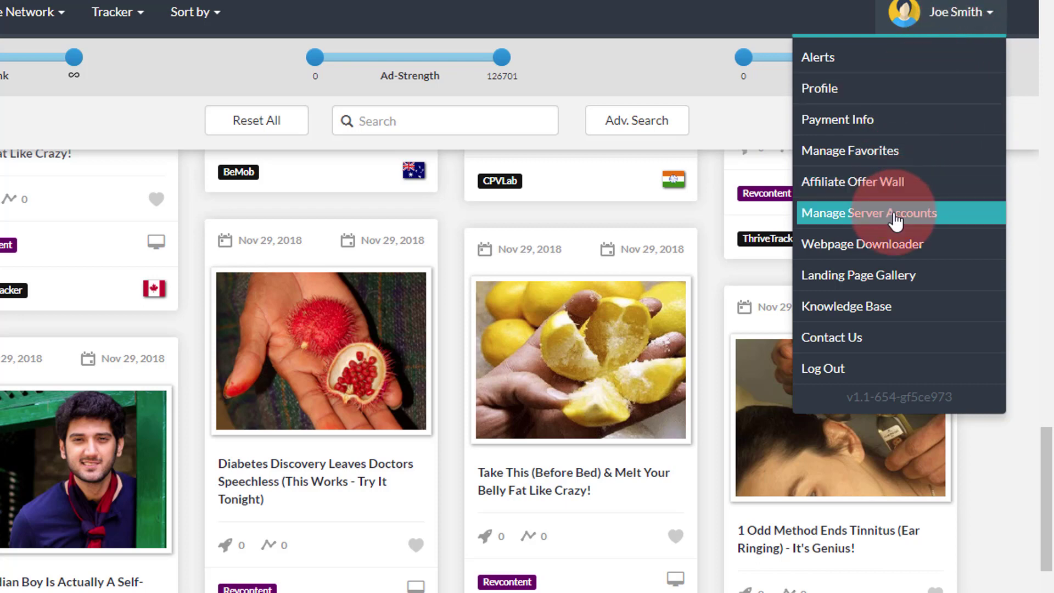
{"action": "left_click", "coordinate": [896, 254]}
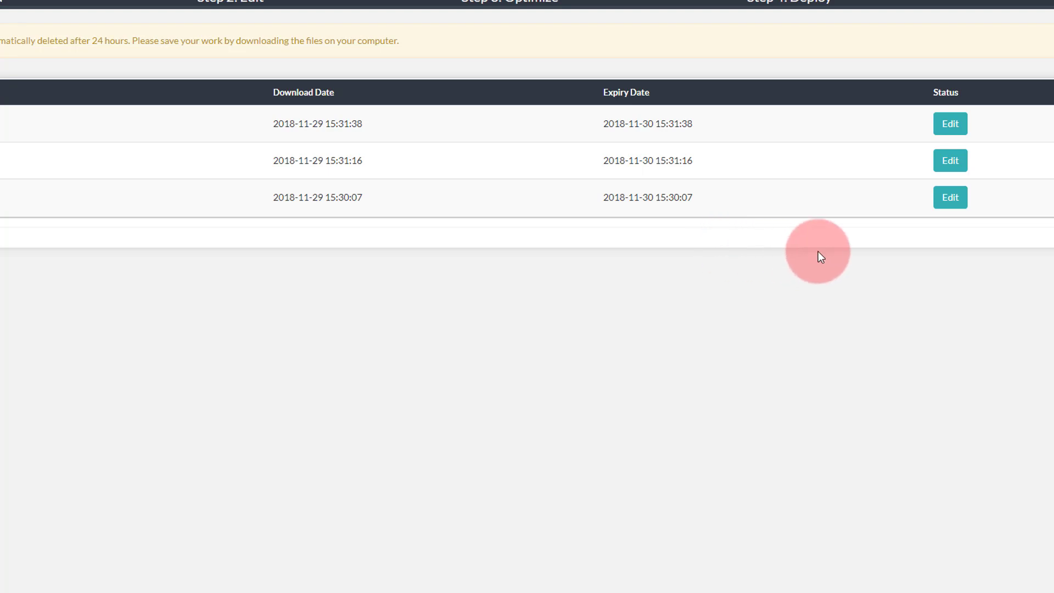
{"action": "left_click", "coordinate": [955, 201]}
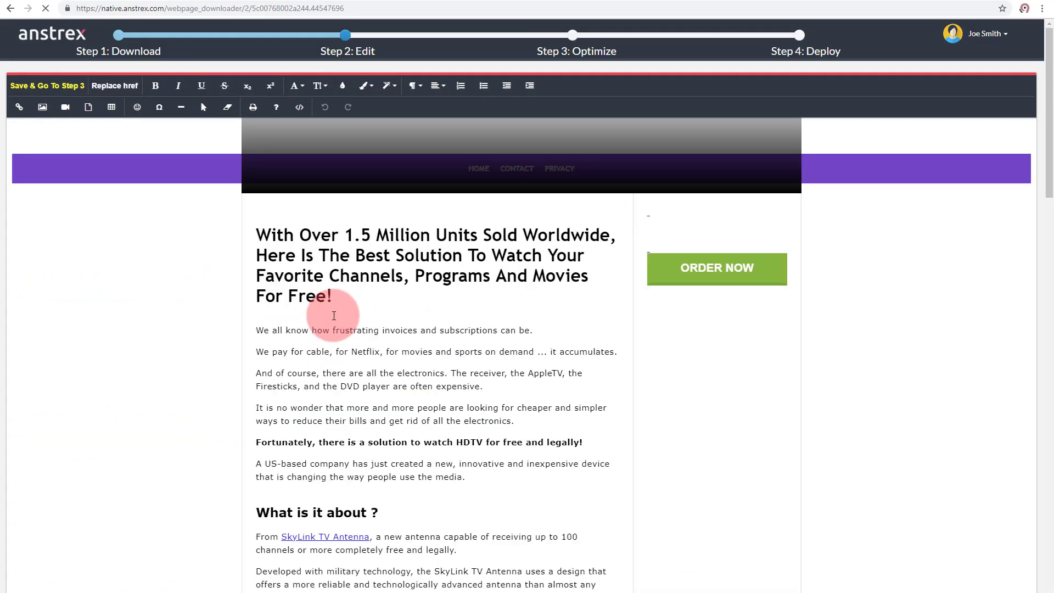
Step: Examine the downloaded SkyLink TV Antenna landing page in the editor, from the header down to the comments
{"action": "scroll", "coordinate": [116, 273], "scroll_direction": "down", "scroll_amount": 8}
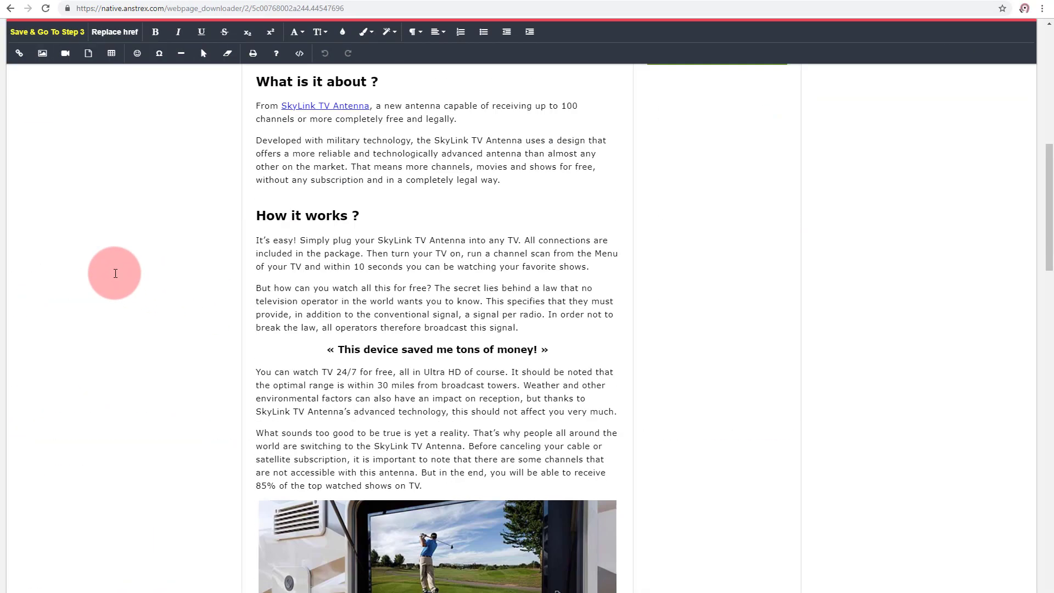
{"action": "scroll", "coordinate": [116, 273], "scroll_direction": "down", "scroll_amount": 10}
{"action": "scroll", "coordinate": [115, 274], "scroll_direction": "down", "scroll_amount": 15}
{"action": "scroll", "coordinate": [116, 274], "scroll_direction": "up", "scroll_amount": 15}
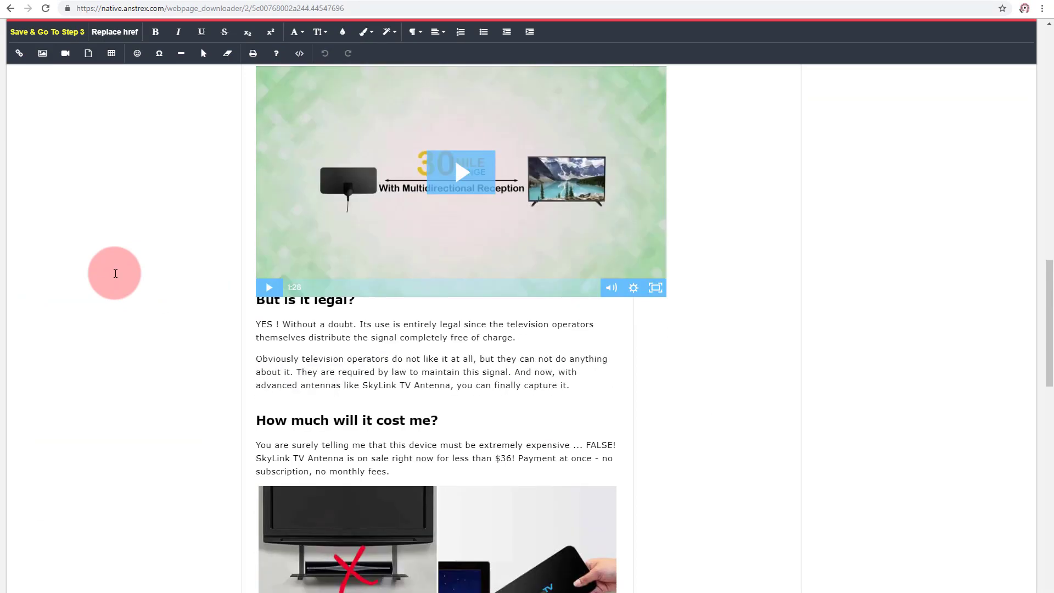
{"action": "scroll", "coordinate": [115, 273], "scroll_direction": "up", "scroll_amount": 20}
{"action": "scroll", "coordinate": [116, 273], "scroll_direction": "down", "scroll_amount": 20}
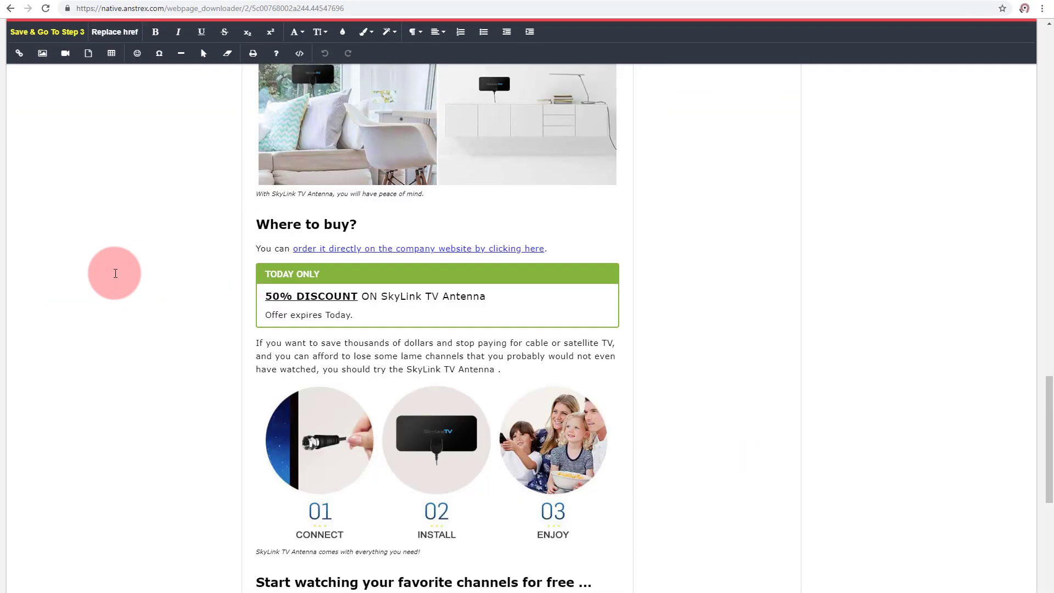
{"action": "scroll", "coordinate": [115, 273], "scroll_direction": "down", "scroll_amount": 10}
{"action": "scroll", "coordinate": [115, 273], "scroll_direction": "up", "scroll_amount": 20}
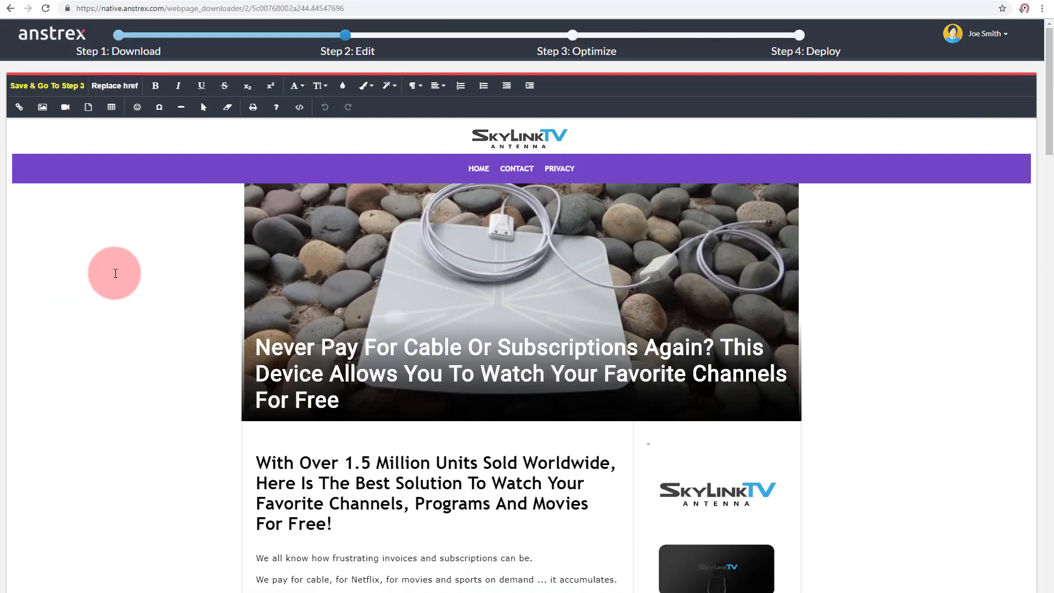
{"action": "scroll", "coordinate": [115, 274], "scroll_direction": "down", "scroll_amount": 10}
{"action": "scroll", "coordinate": [116, 273], "scroll_direction": "up", "scroll_amount": 10}
{"action": "scroll", "coordinate": [90, 267], "scroll_direction": "down", "scroll_amount": 15}
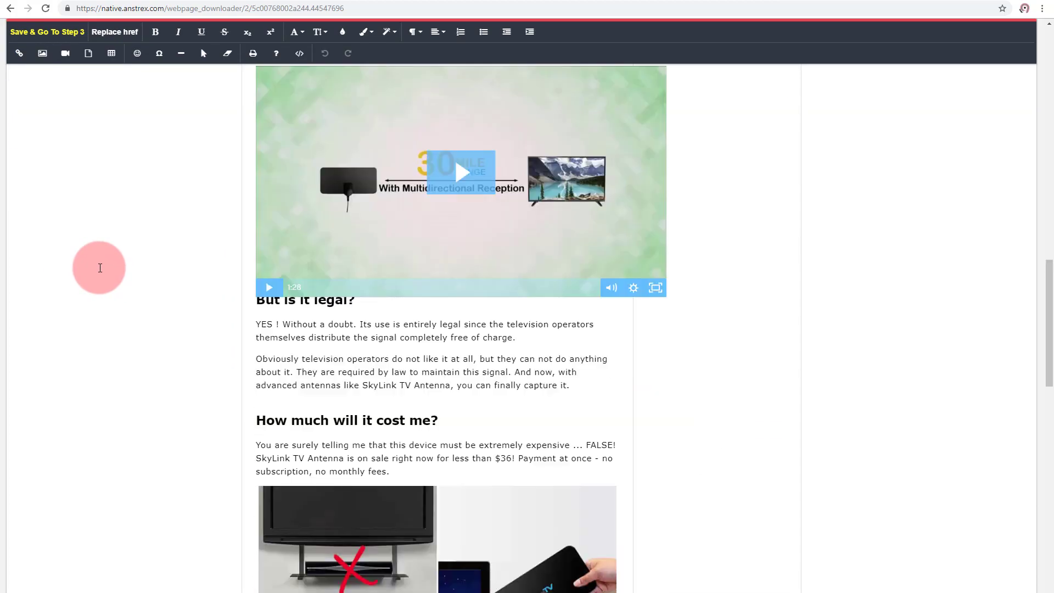
{"action": "scroll", "coordinate": [100, 268], "scroll_direction": "down", "scroll_amount": 20}
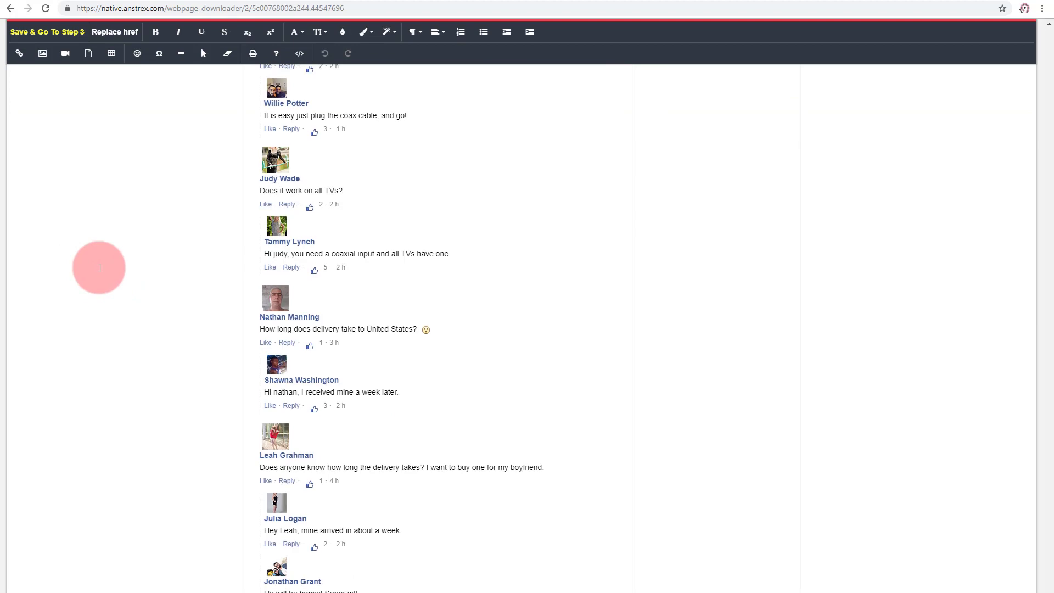
{"action": "scroll", "coordinate": [100, 268], "scroll_direction": "up", "scroll_amount": 20}
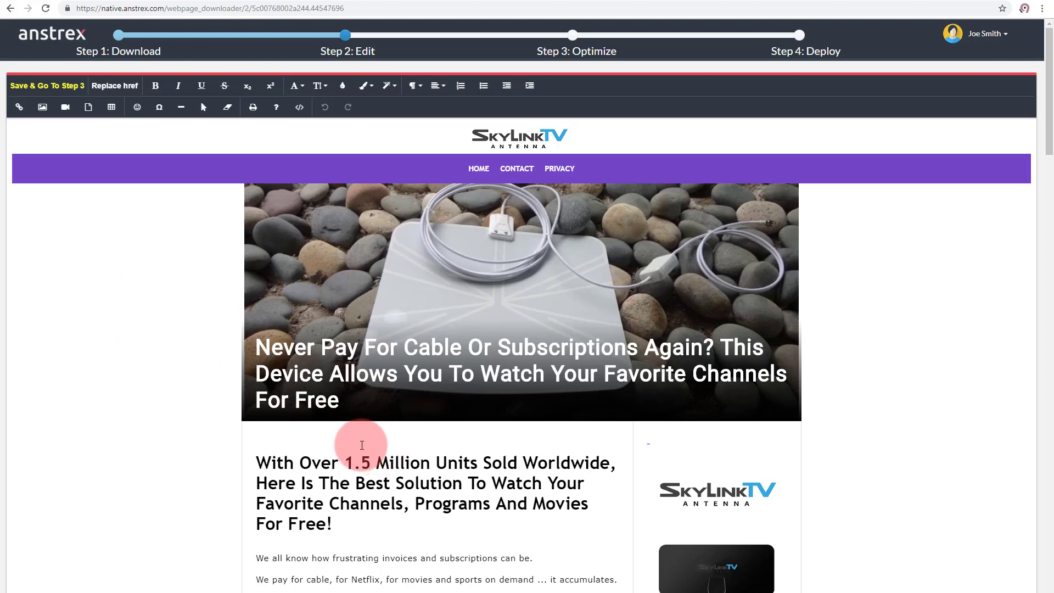
{"action": "scroll", "coordinate": [362, 445], "scroll_direction": "down", "scroll_amount": 10}
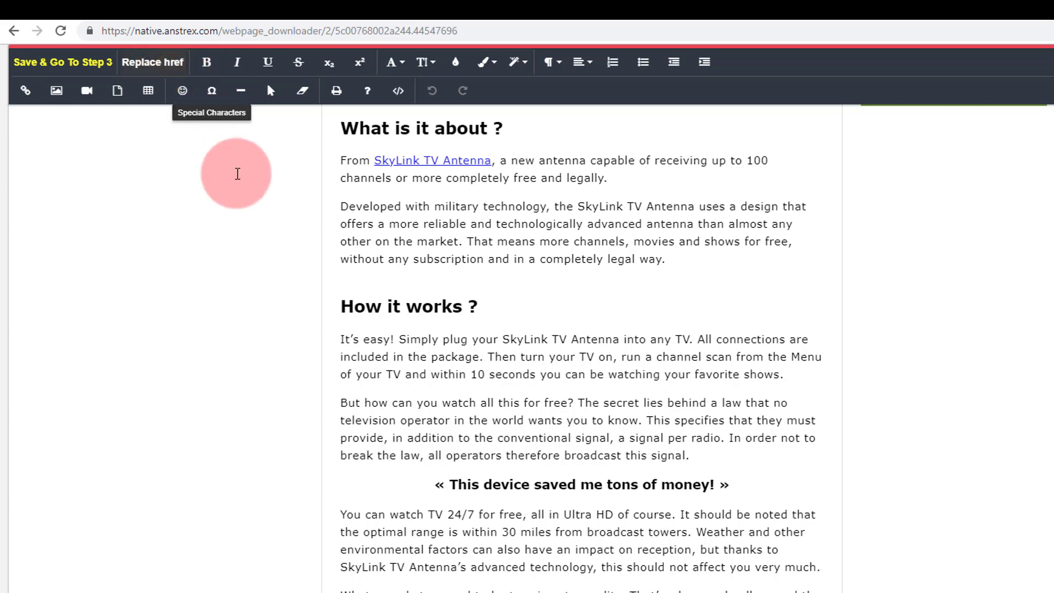
{"action": "scroll", "coordinate": [245, 203], "scroll_direction": "up", "scroll_amount": 10}
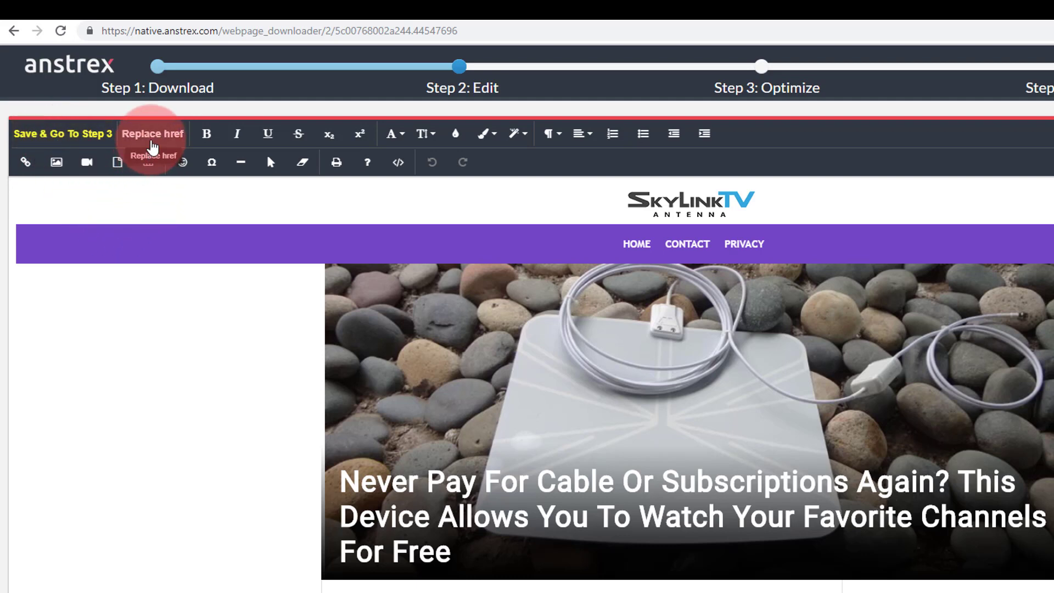
{"action": "left_click", "coordinate": [153, 145]}
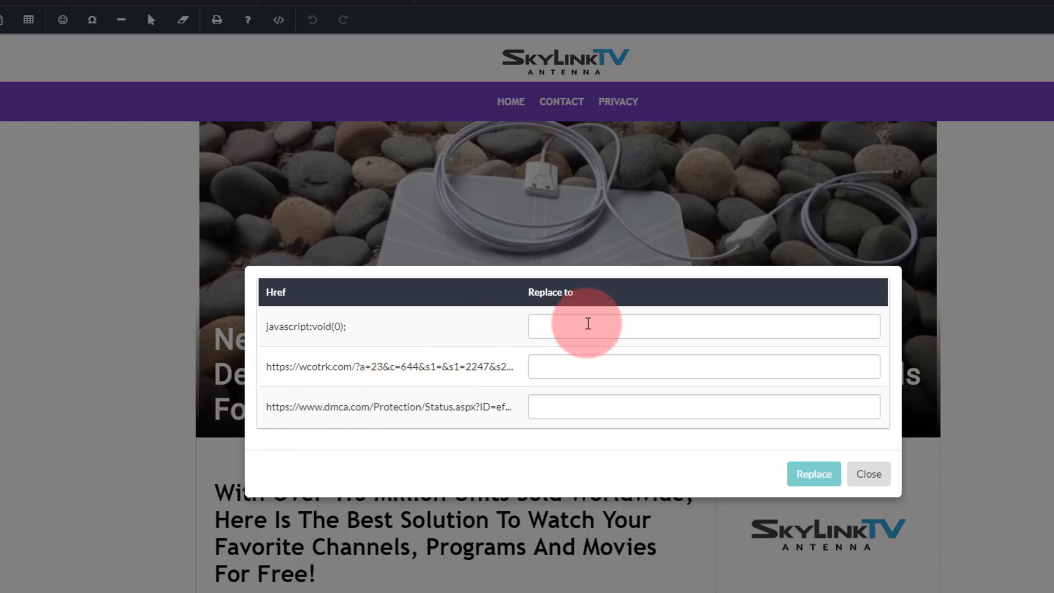
{"action": "left_click", "coordinate": [583, 329]}
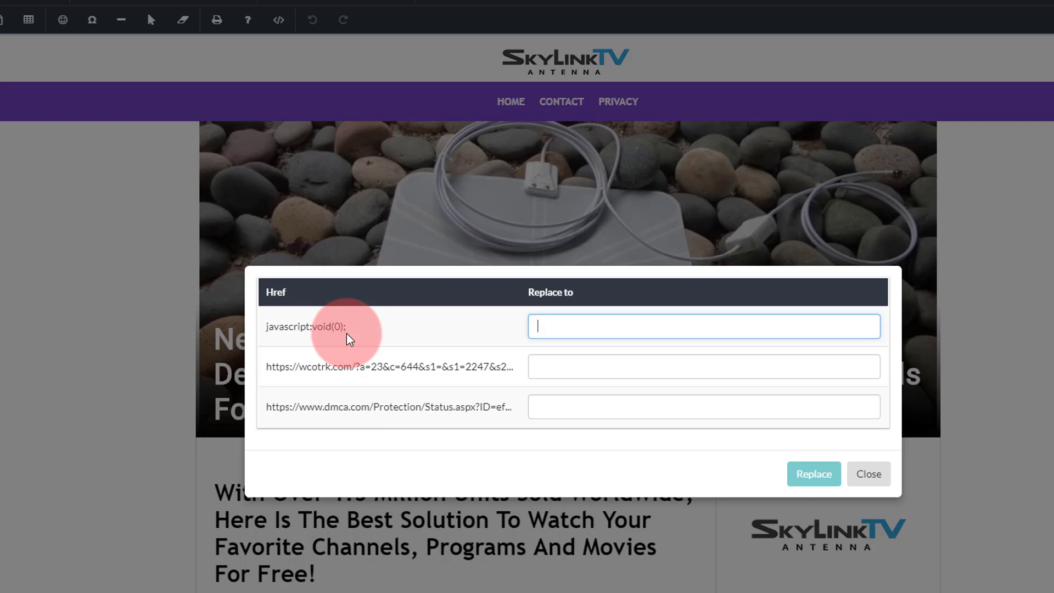
{"action": "type", "text": "#"}
{"action": "left_click", "coordinate": [550, 367]}
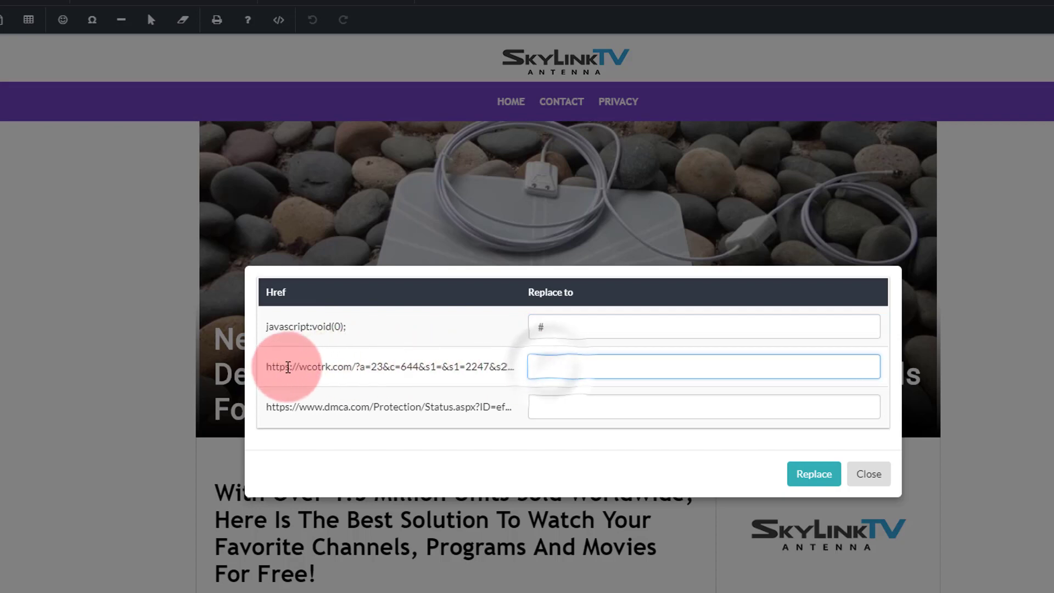
{"action": "left_click_drag", "start_coordinate": [287, 367], "coordinate": [268, 372]}
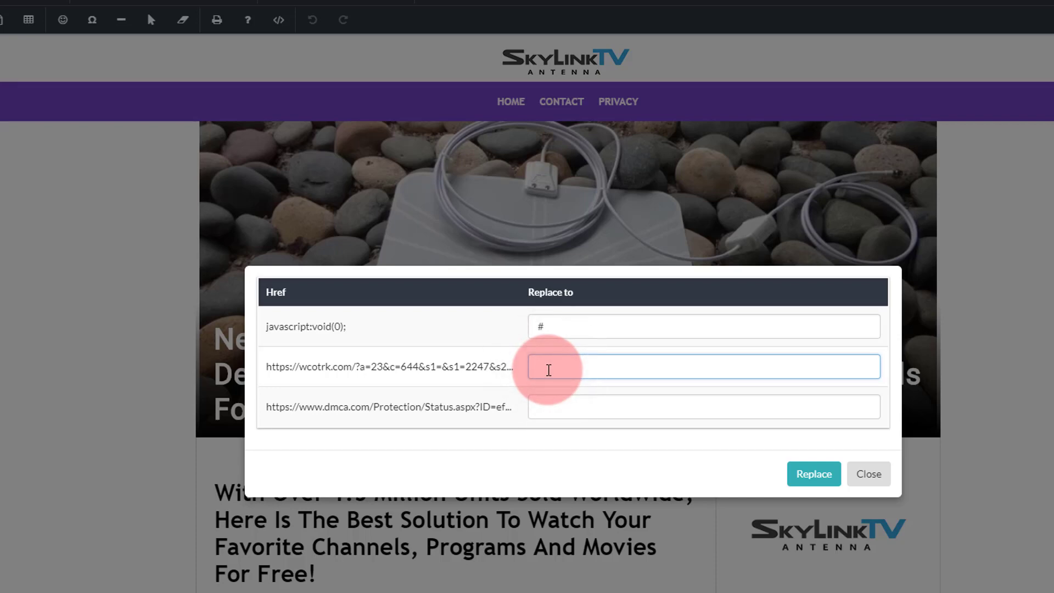
{"action": "type", "text": "https://google.com"}
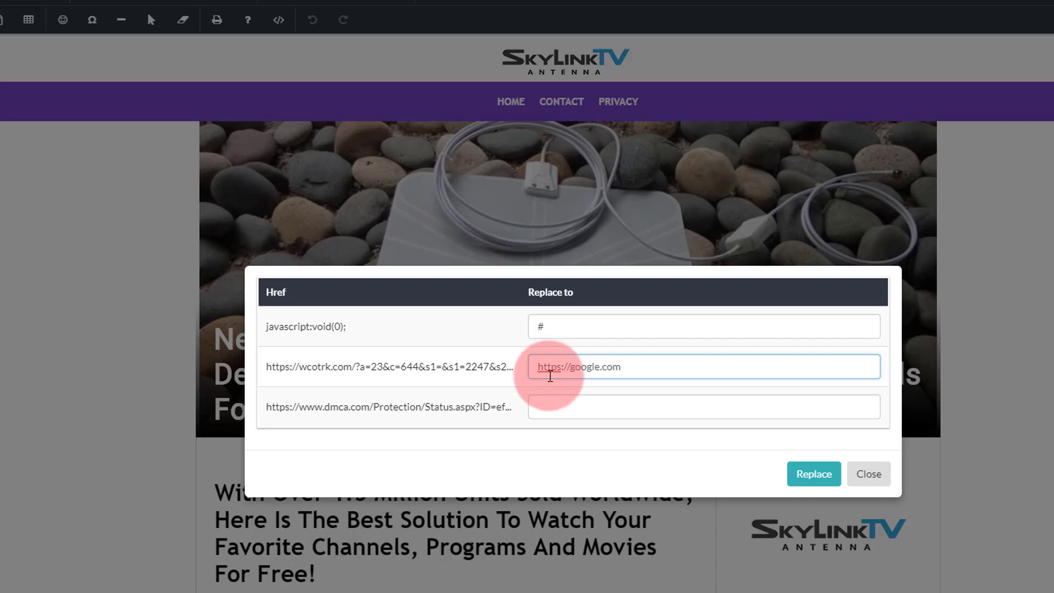
{"action": "left_click", "coordinate": [554, 414]}
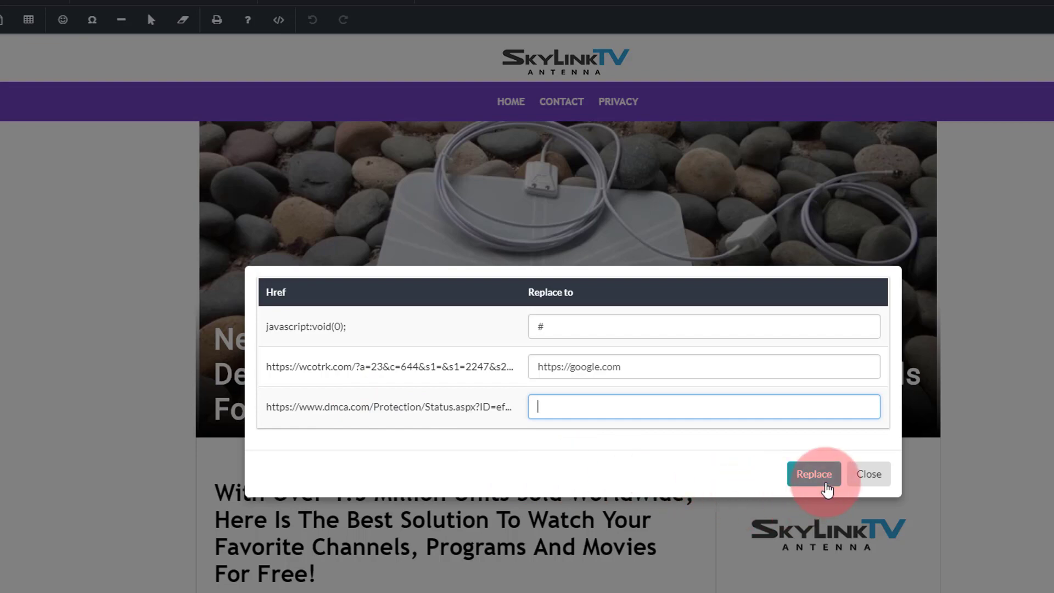
{"action": "left_click", "coordinate": [822, 481]}
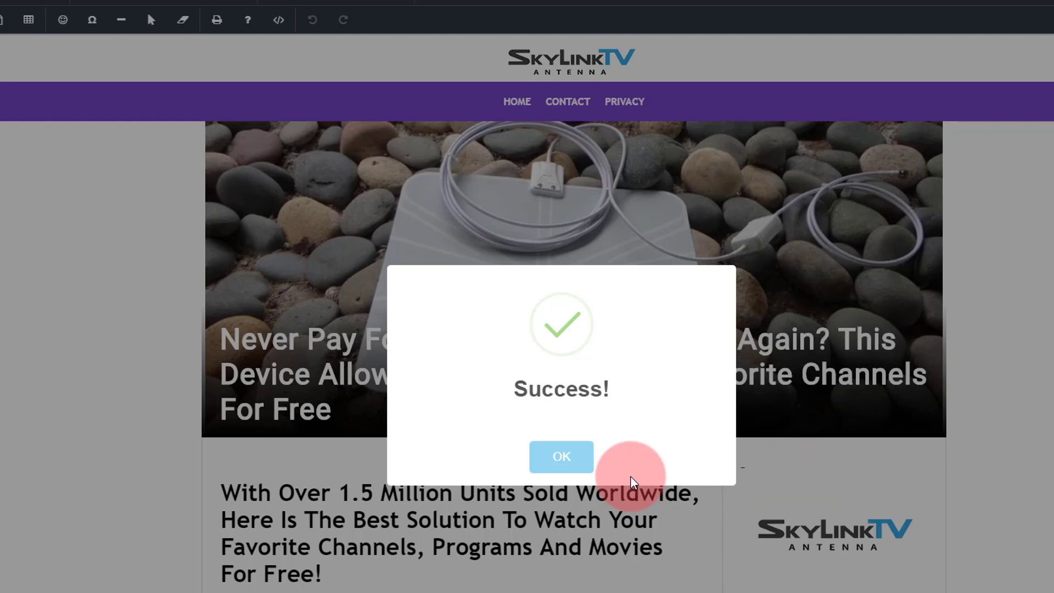
{"action": "left_click", "coordinate": [557, 460]}
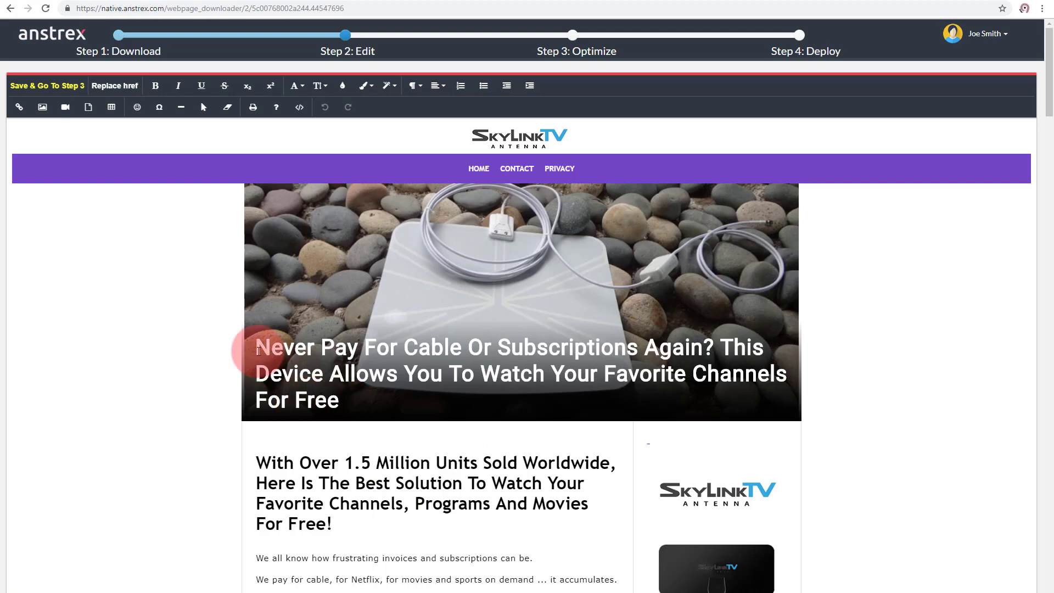
Step: Save the edited landing page and optimize it with images, css, js and html all minified
{"action": "scroll", "coordinate": [187, 331], "scroll_direction": "down", "scroll_amount": 5}
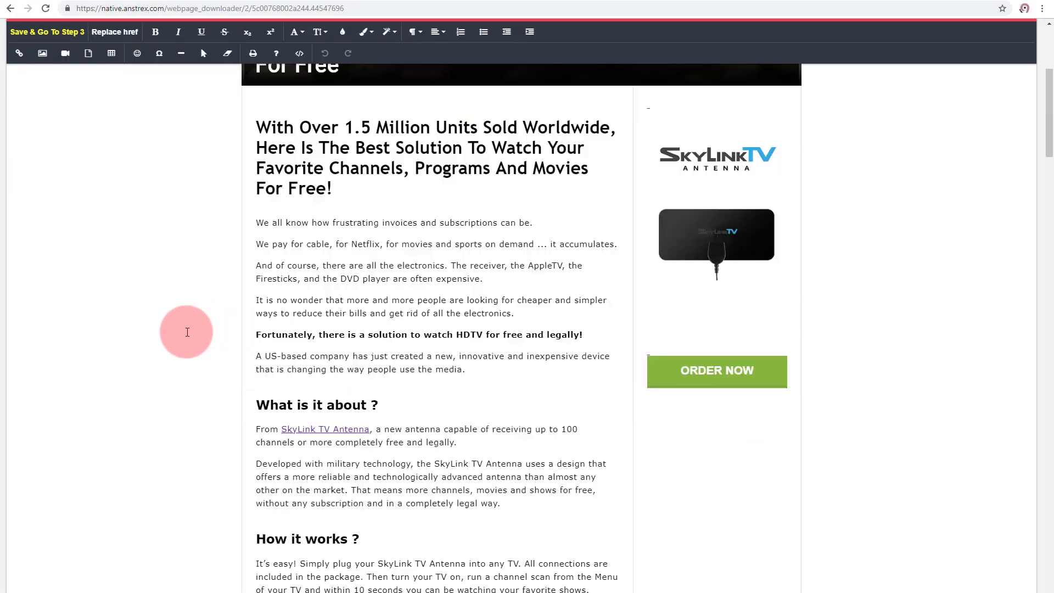
{"action": "scroll", "coordinate": [187, 332], "scroll_direction": "up", "scroll_amount": 5}
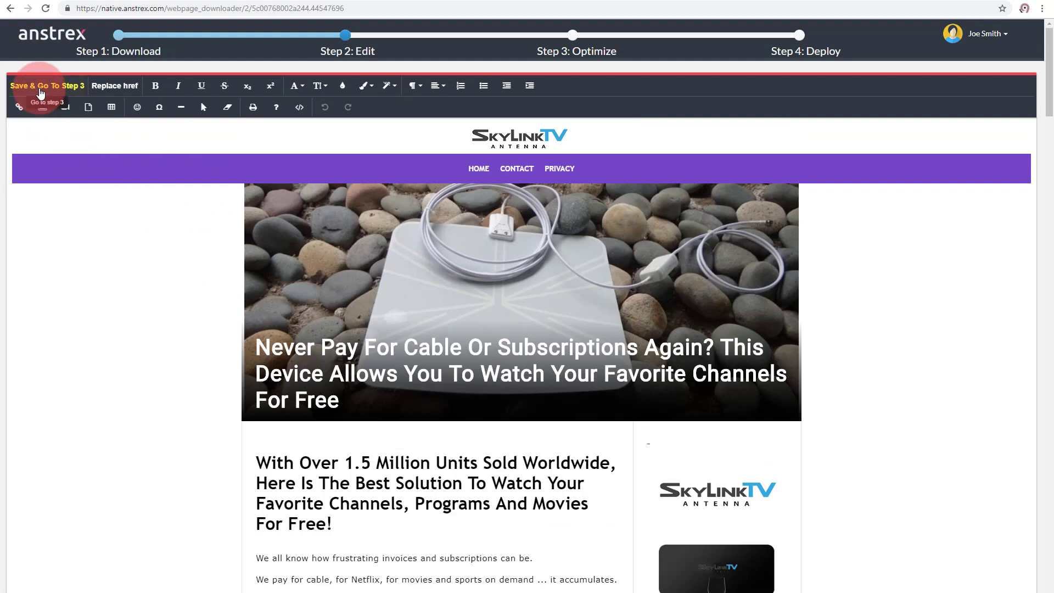
{"action": "left_click", "coordinate": [41, 94]}
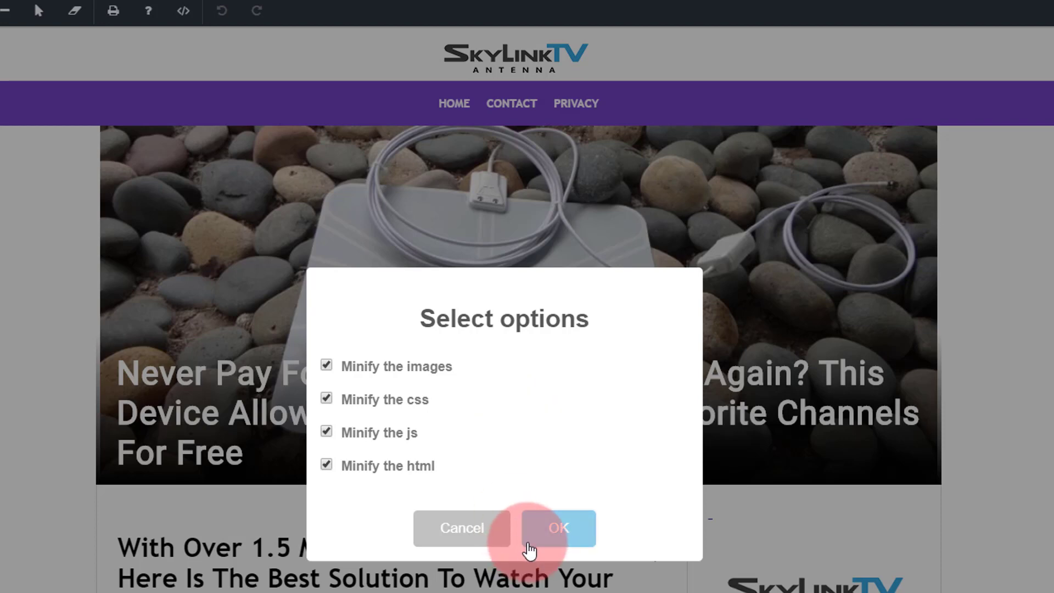
{"action": "left_click", "coordinate": [554, 529]}
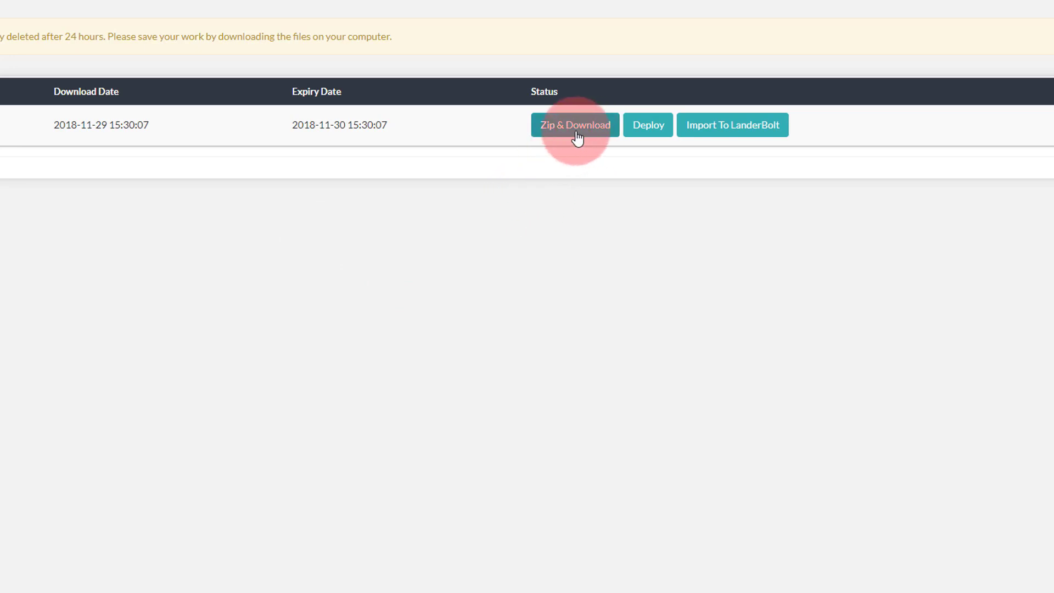
Step: Deploy the optimized landing page to the mys3 server in a sub-folder named aaaaaaaa
{"action": "scroll", "coordinate": [509, 150], "scroll_direction": "down", "scroll_amount": 1}
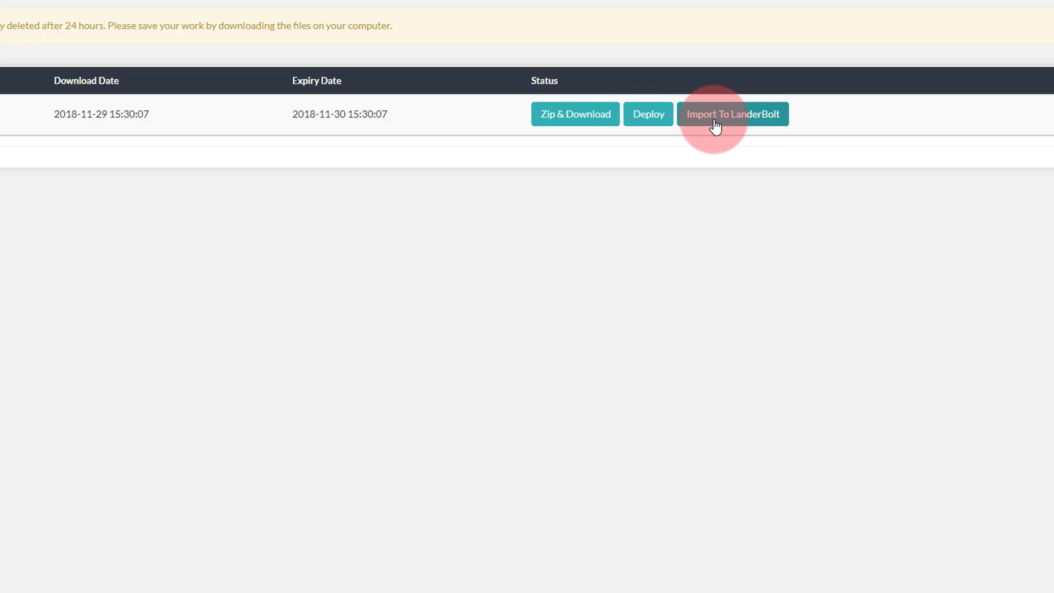
{"action": "left_click", "coordinate": [645, 121]}
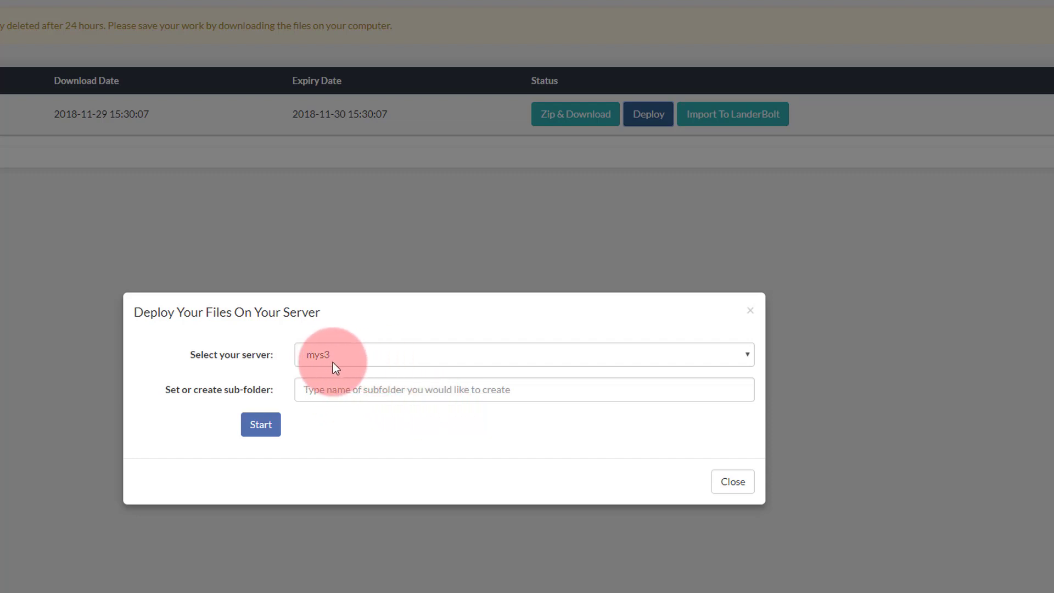
{"action": "left_click", "coordinate": [335, 391]}
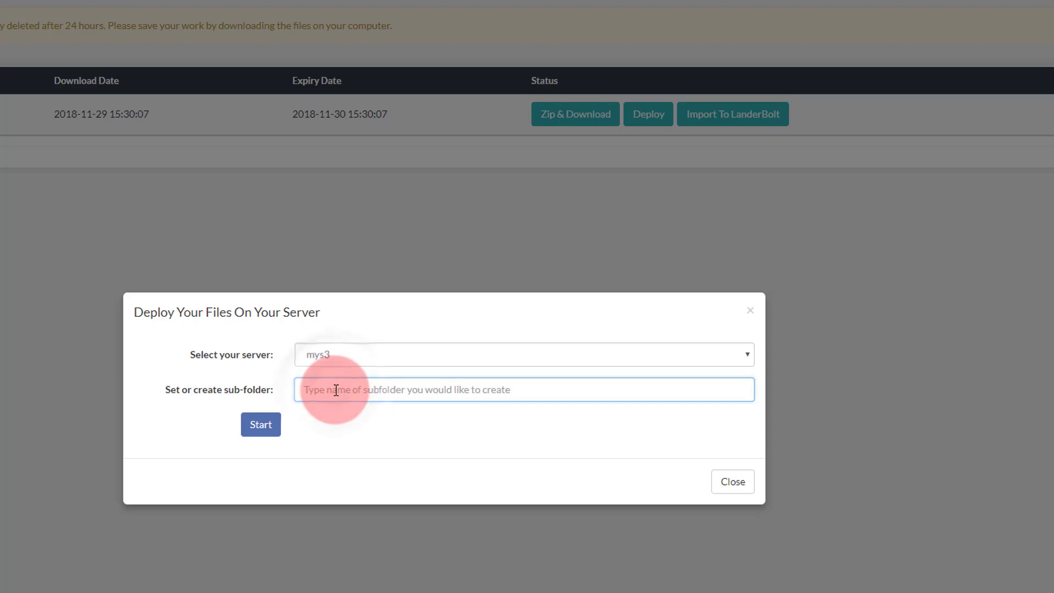
{"action": "type", "text": "aaaaaaaa"}
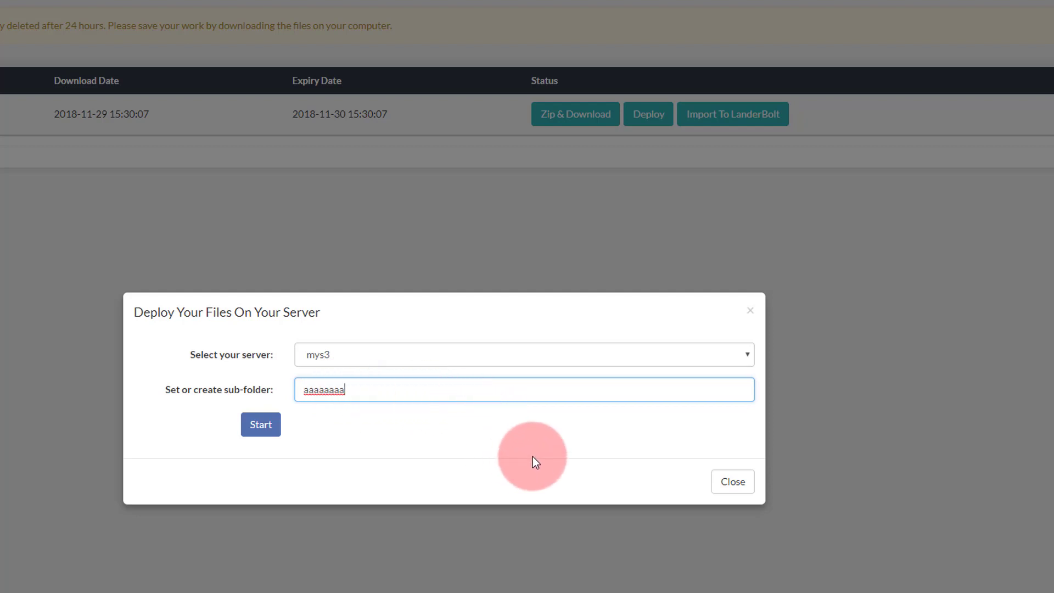
{"action": "left_click", "coordinate": [262, 431]}
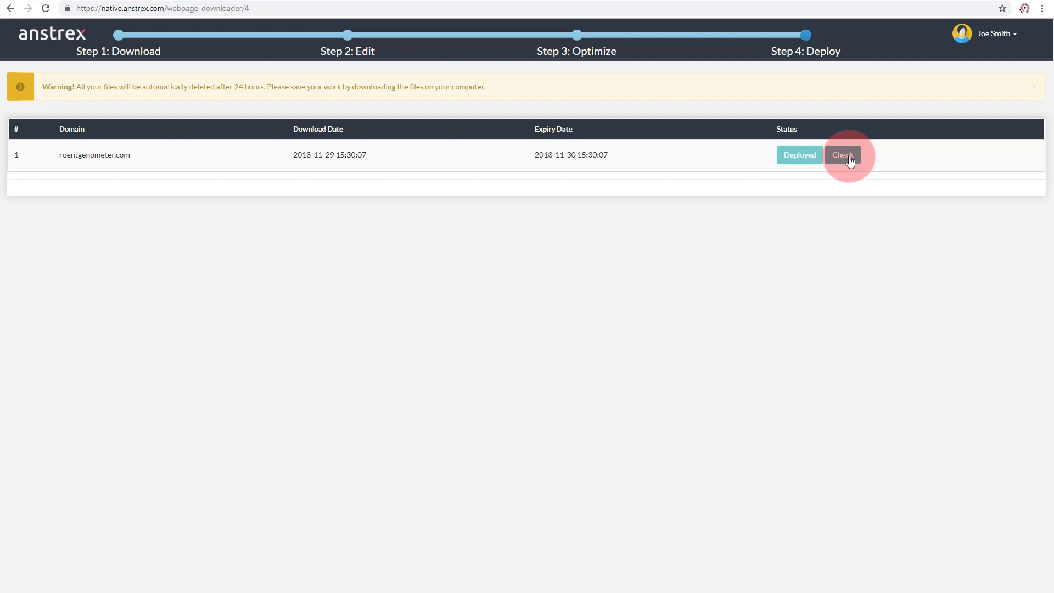
Step: Open the deployed landing page from its deployment entry and examine its full content on the server
{"action": "left_click", "coordinate": [845, 157]}
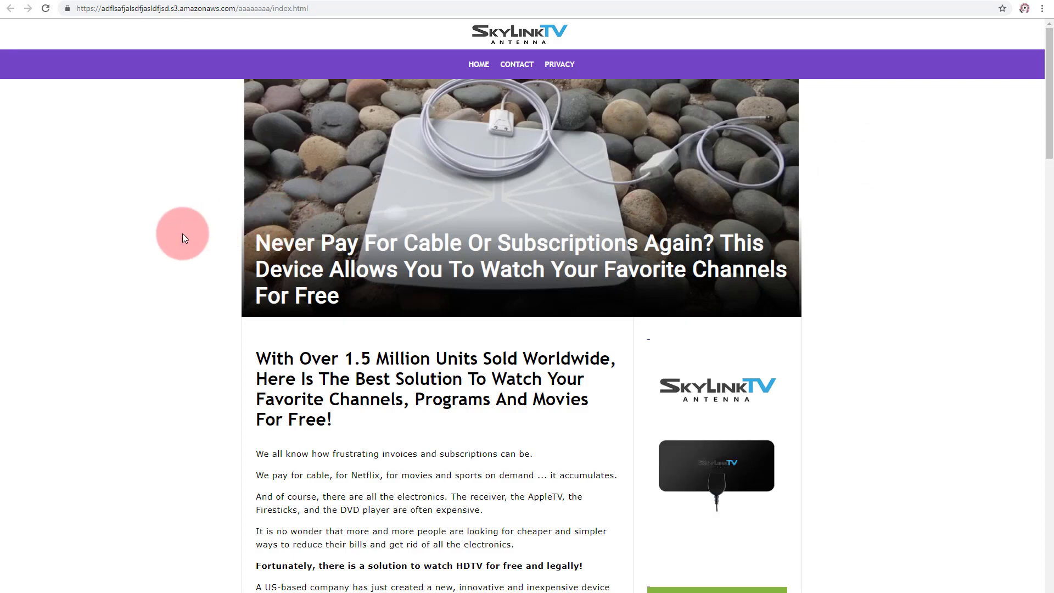
{"action": "scroll", "coordinate": [176, 234], "scroll_direction": "down", "scroll_amount": 20}
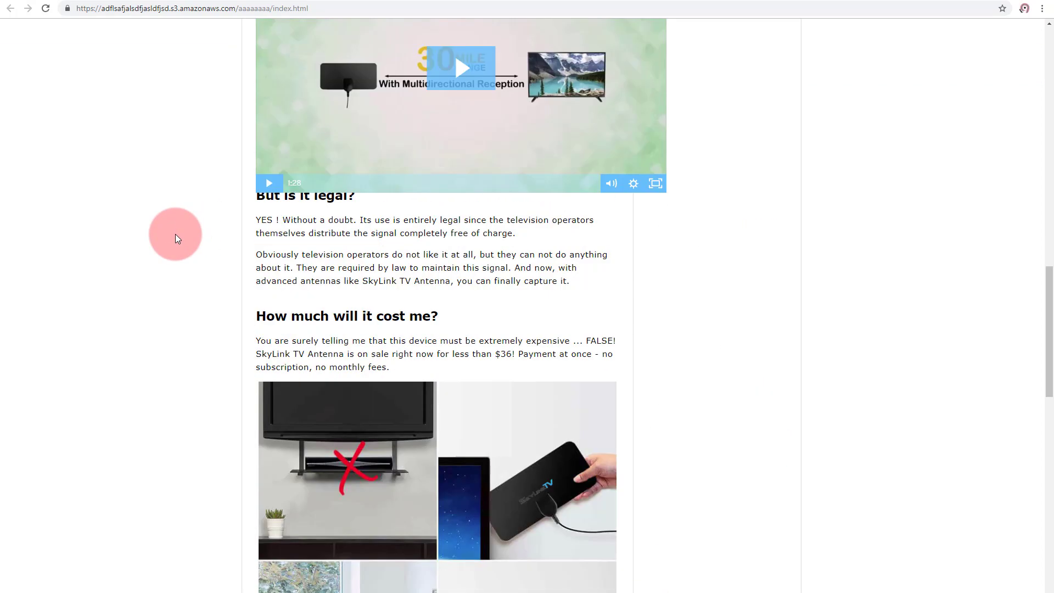
{"action": "scroll", "coordinate": [176, 234], "scroll_direction": "down", "scroll_amount": 15}
{"action": "scroll", "coordinate": [176, 233], "scroll_direction": "up", "scroll_amount": 20}
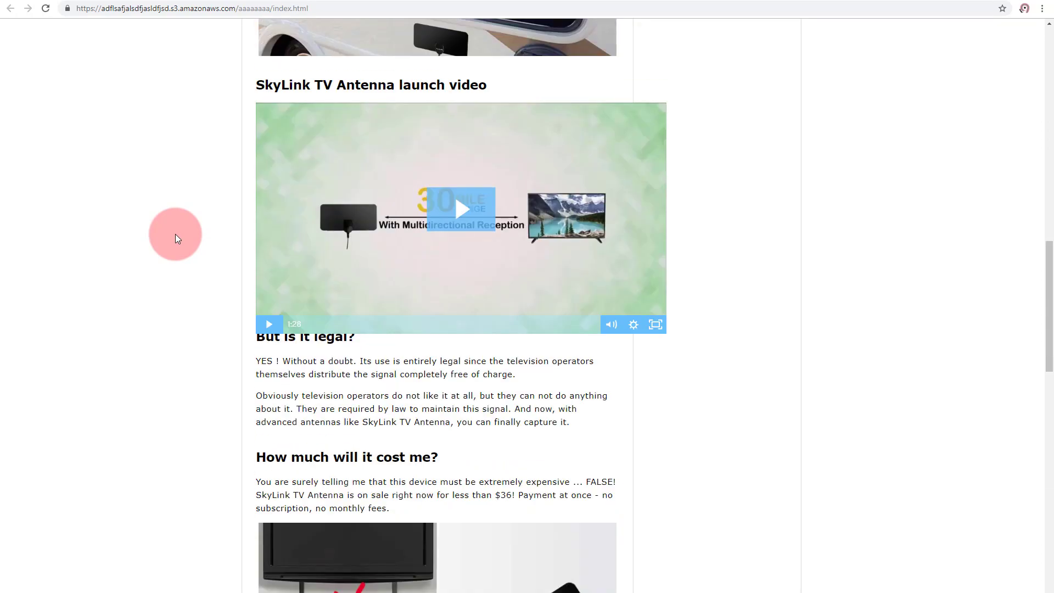
{"action": "scroll", "coordinate": [175, 234], "scroll_direction": "down", "scroll_amount": 3}
{"action": "scroll", "coordinate": [175, 234], "scroll_direction": "up", "scroll_amount": 3}
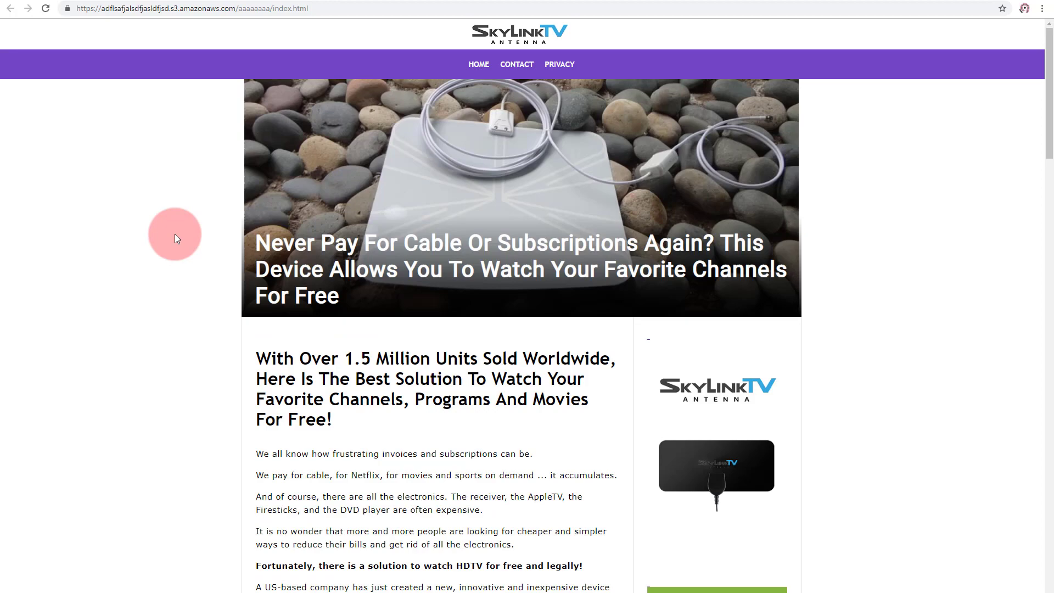
{"action": "scroll", "coordinate": [175, 234], "scroll_direction": "down", "scroll_amount": 10}
{"action": "scroll", "coordinate": [174, 234], "scroll_direction": "up", "scroll_amount": 10}
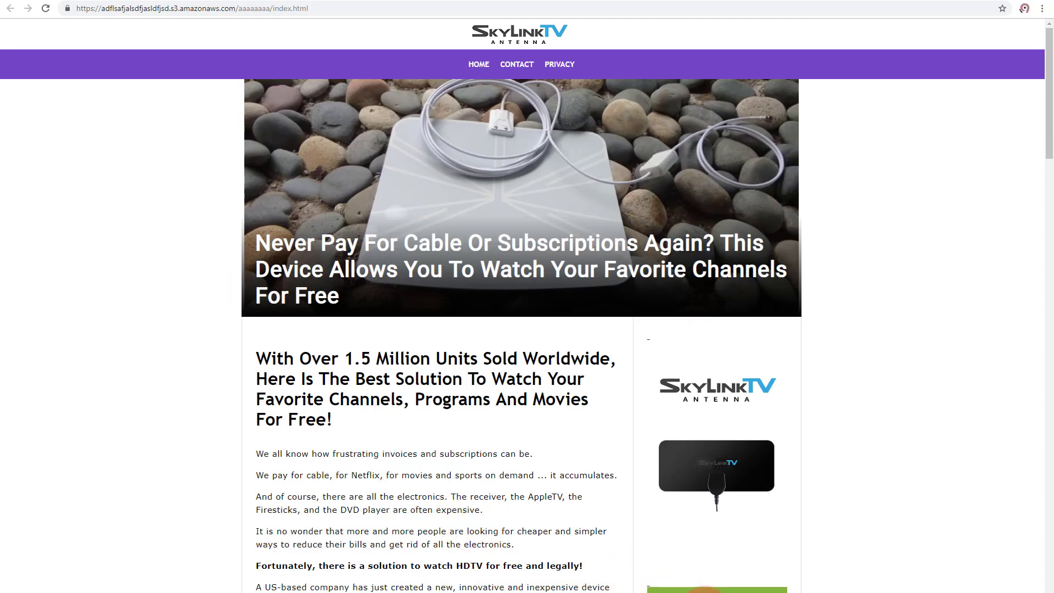
{"action": "scroll", "coordinate": [506, 558], "scroll_direction": "down", "scroll_amount": 11}
{"action": "scroll", "coordinate": [539, 503], "scroll_direction": "up", "scroll_amount": 11}
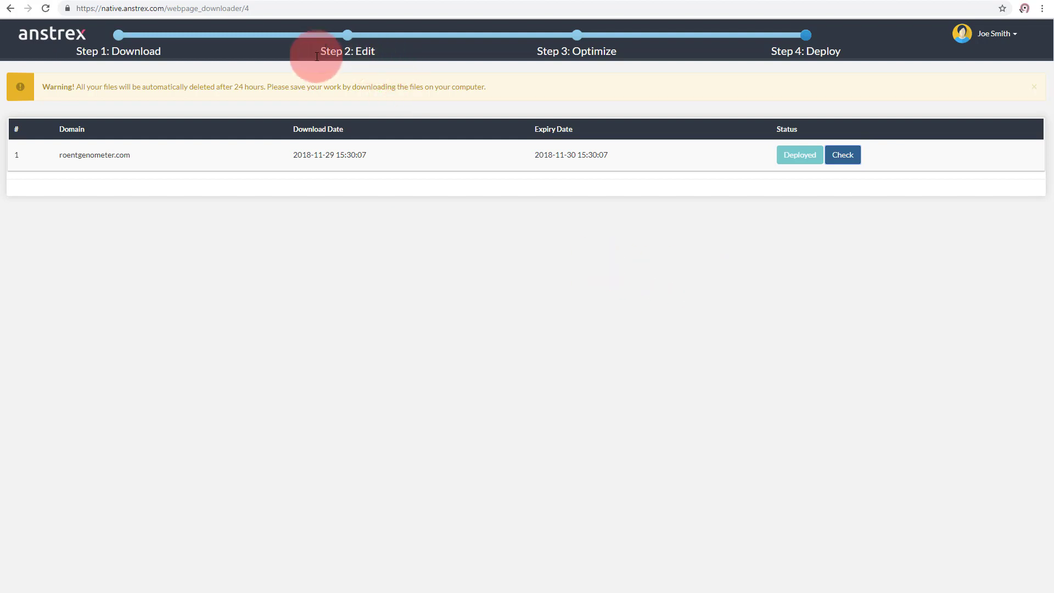
Step: Open the downloaded modernhealthreports.com landing page for editing and examine its full content and links
{"action": "left_click", "coordinate": [119, 35]}
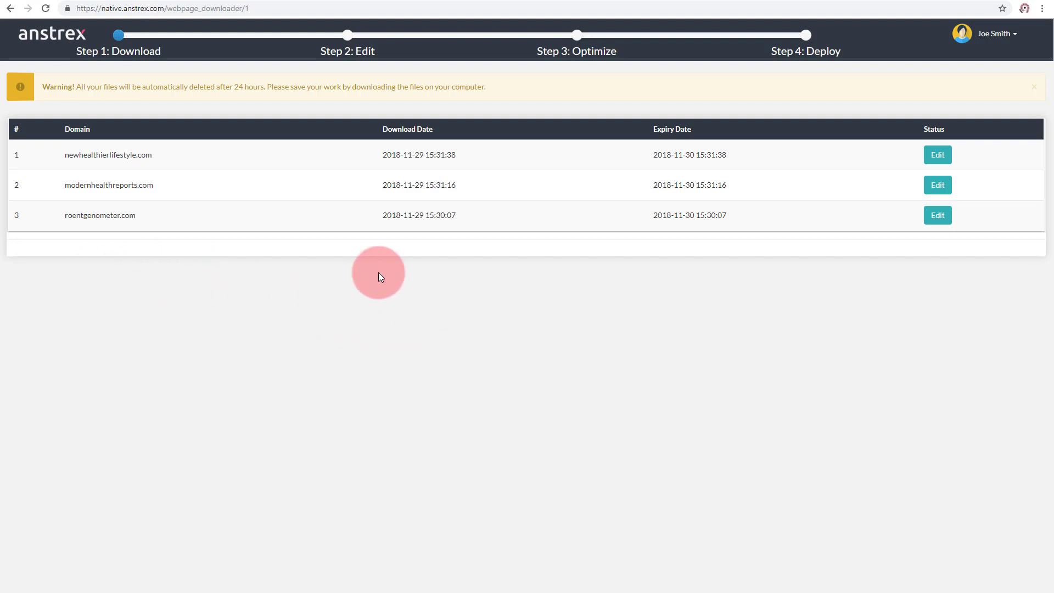
{"action": "left_click", "coordinate": [937, 187]}
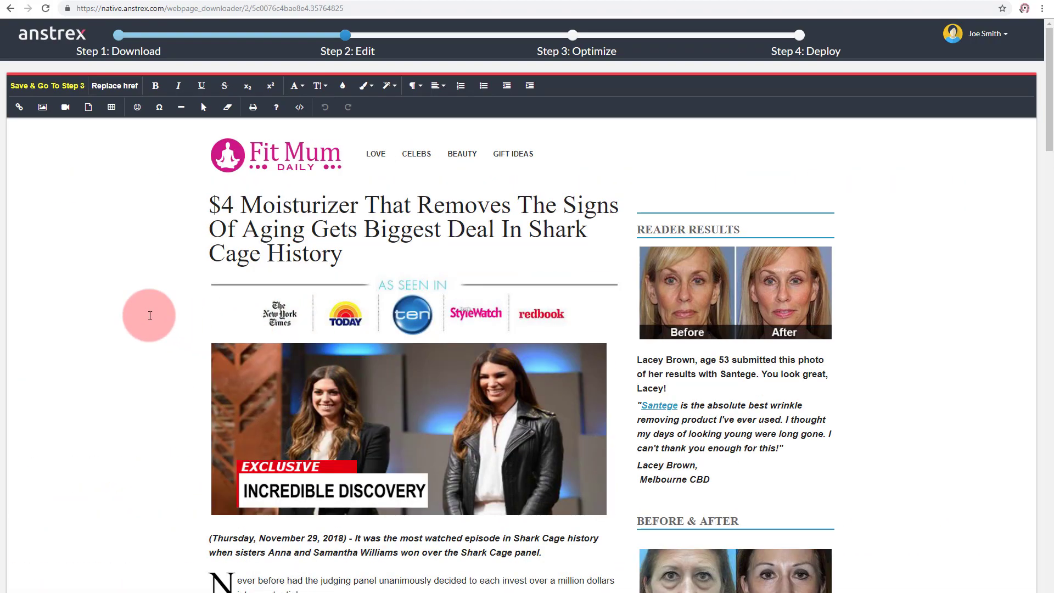
{"action": "scroll", "coordinate": [150, 316], "scroll_direction": "down", "scroll_amount": 20}
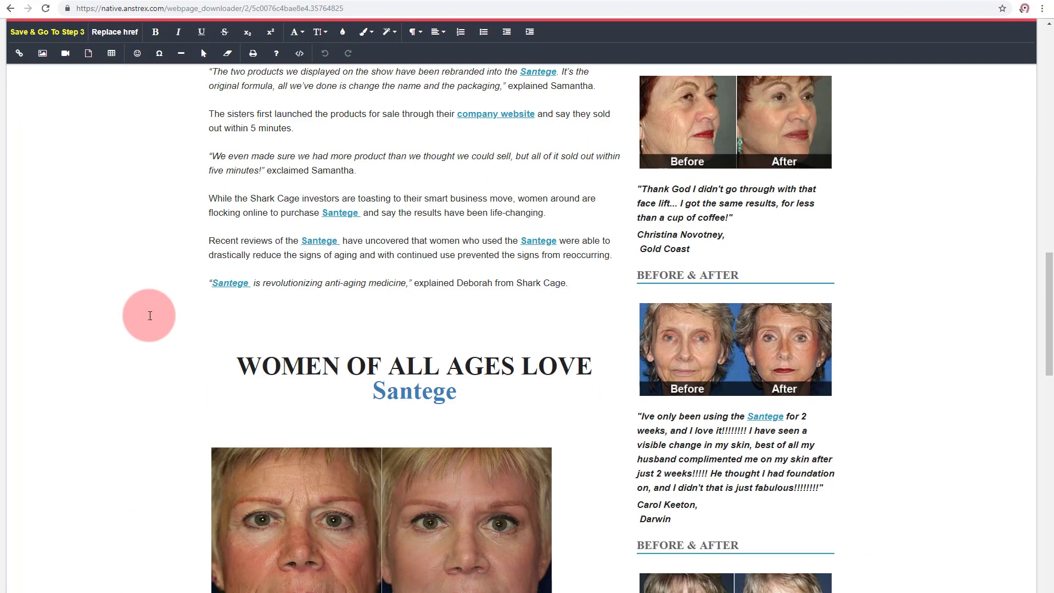
{"action": "scroll", "coordinate": [150, 316], "scroll_direction": "down", "scroll_amount": 10}
{"action": "scroll", "coordinate": [150, 316], "scroll_direction": "up", "scroll_amount": 15}
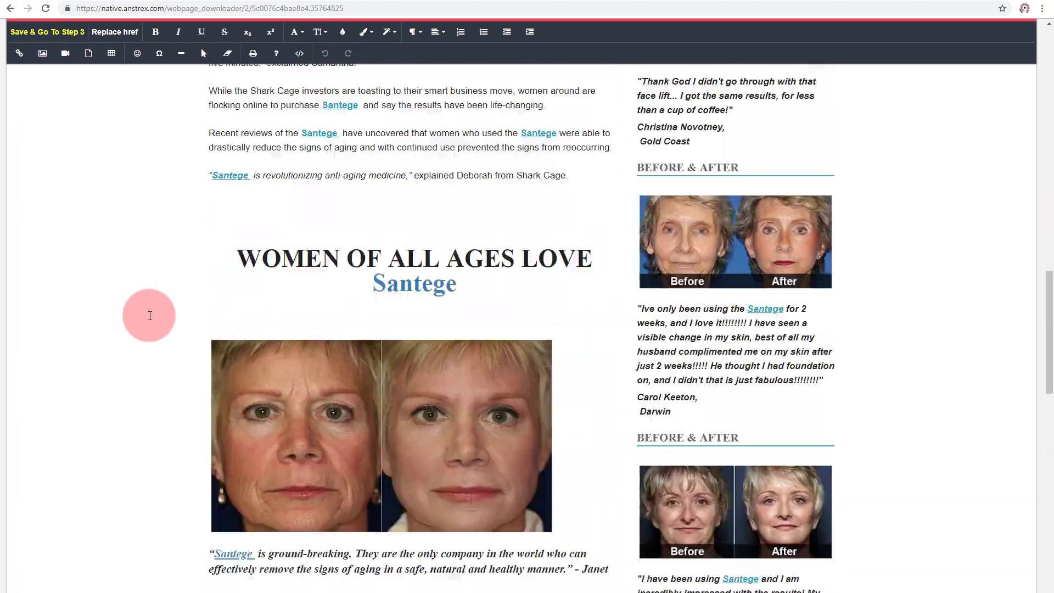
{"action": "scroll", "coordinate": [150, 316], "scroll_direction": "down", "scroll_amount": 20}
{"action": "scroll", "coordinate": [150, 316], "scroll_direction": "up", "scroll_amount": 20}
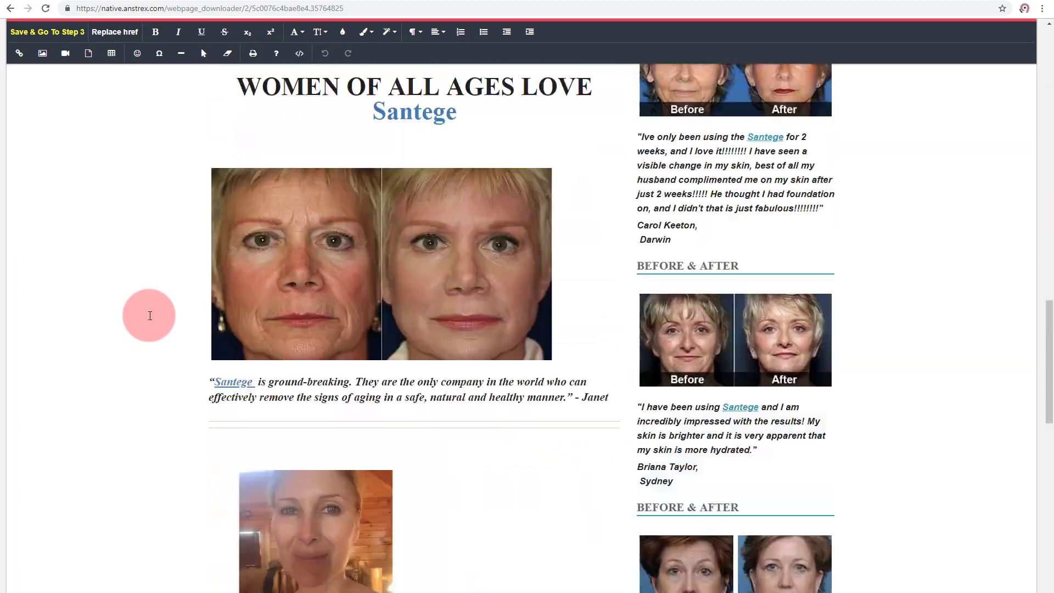
{"action": "scroll", "coordinate": [150, 315], "scroll_direction": "up", "scroll_amount": 3}
{"action": "scroll", "coordinate": [150, 316], "scroll_direction": "down", "scroll_amount": 20}
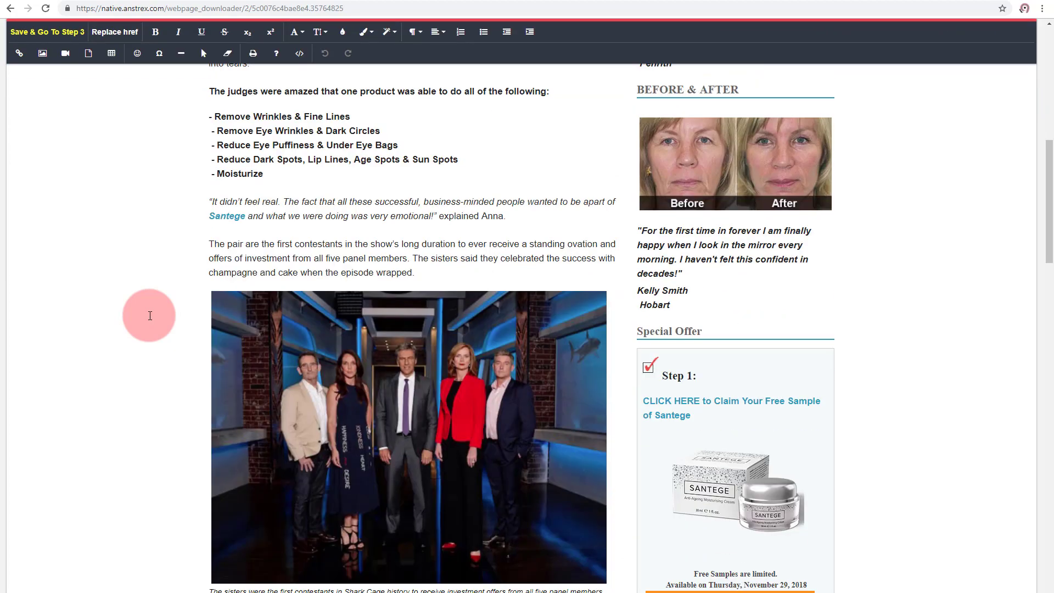
{"action": "scroll", "coordinate": [150, 316], "scroll_direction": "down", "scroll_amount": 10}
{"action": "scroll", "coordinate": [149, 316], "scroll_direction": "up", "scroll_amount": 20}
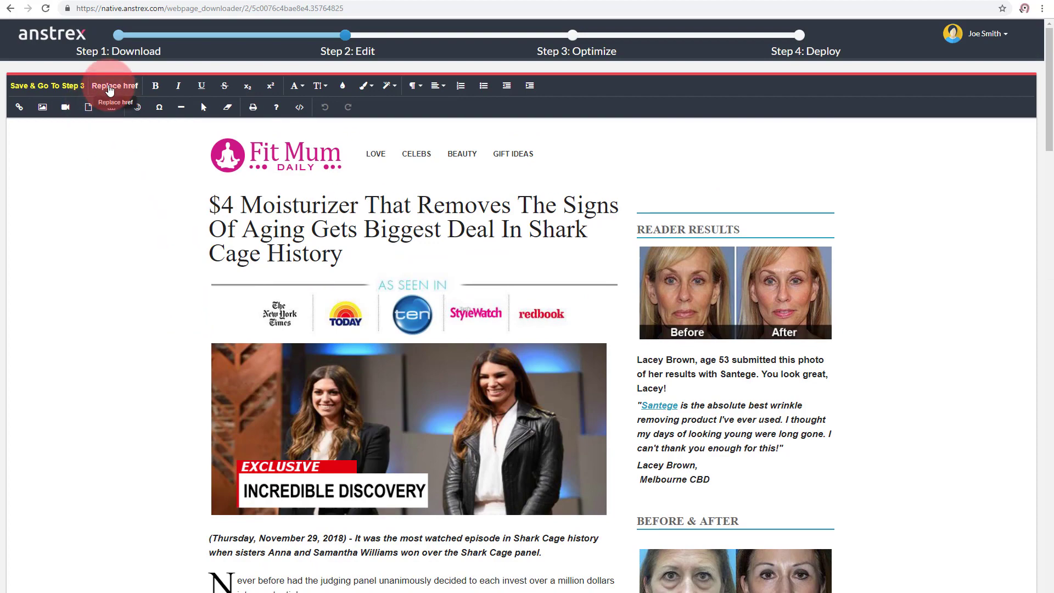
{"action": "left_click", "coordinate": [109, 87]}
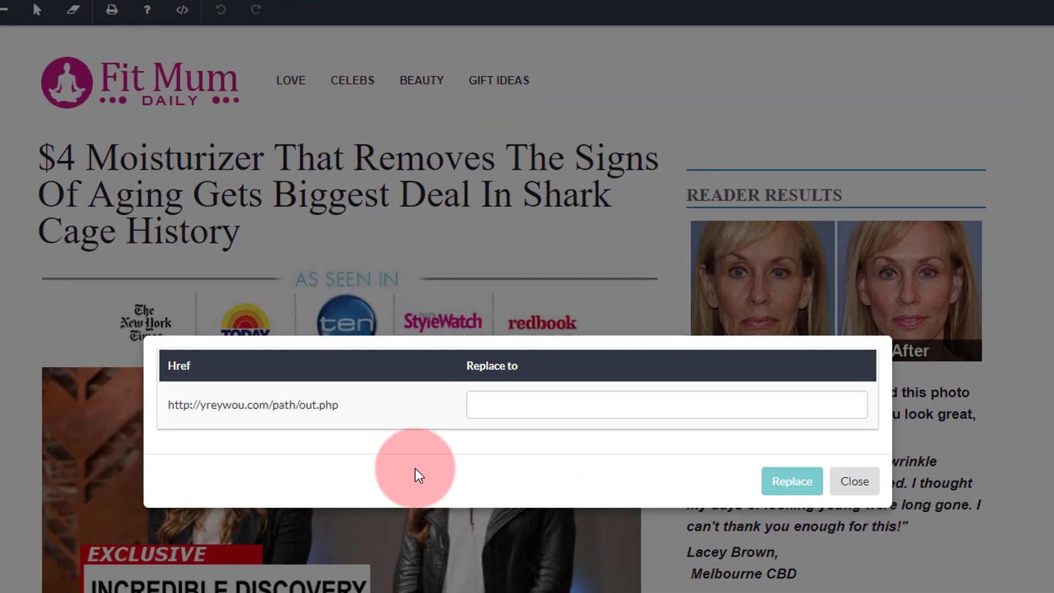
{"action": "left_click", "coordinate": [496, 413]}
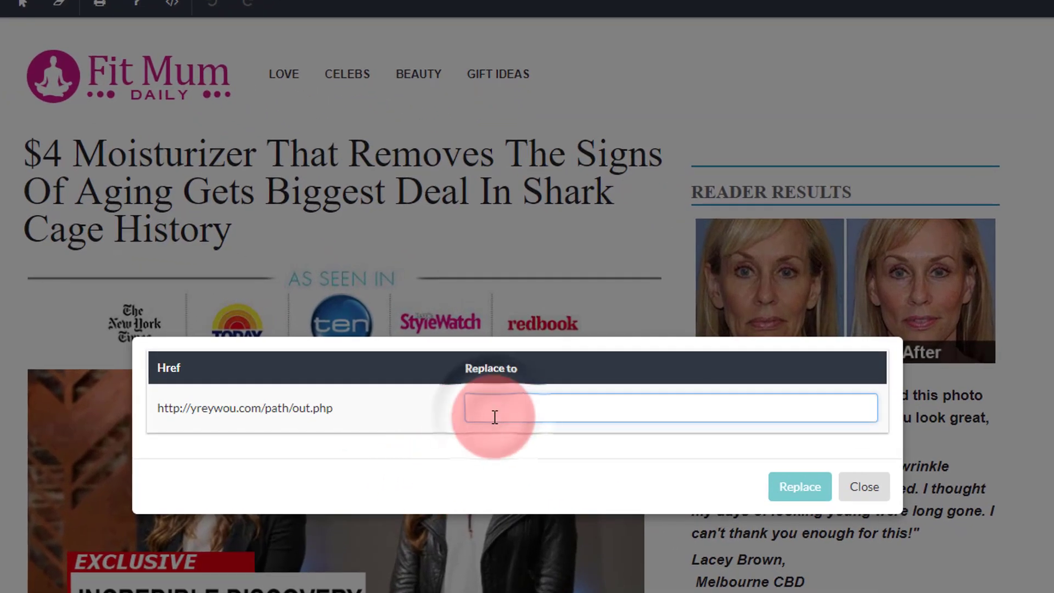
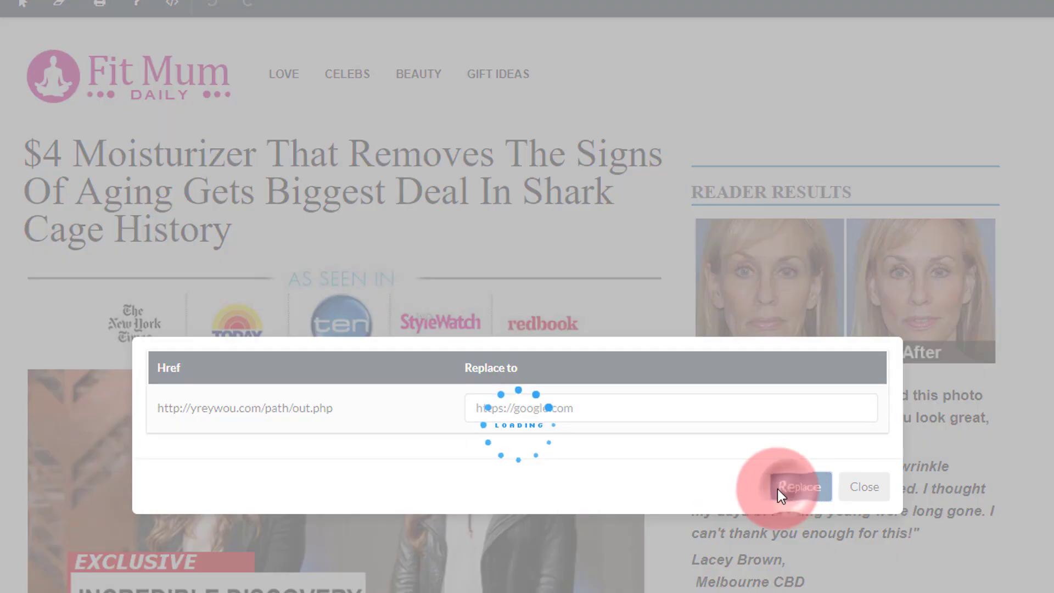
{"action": "left_click", "coordinate": [502, 516]}
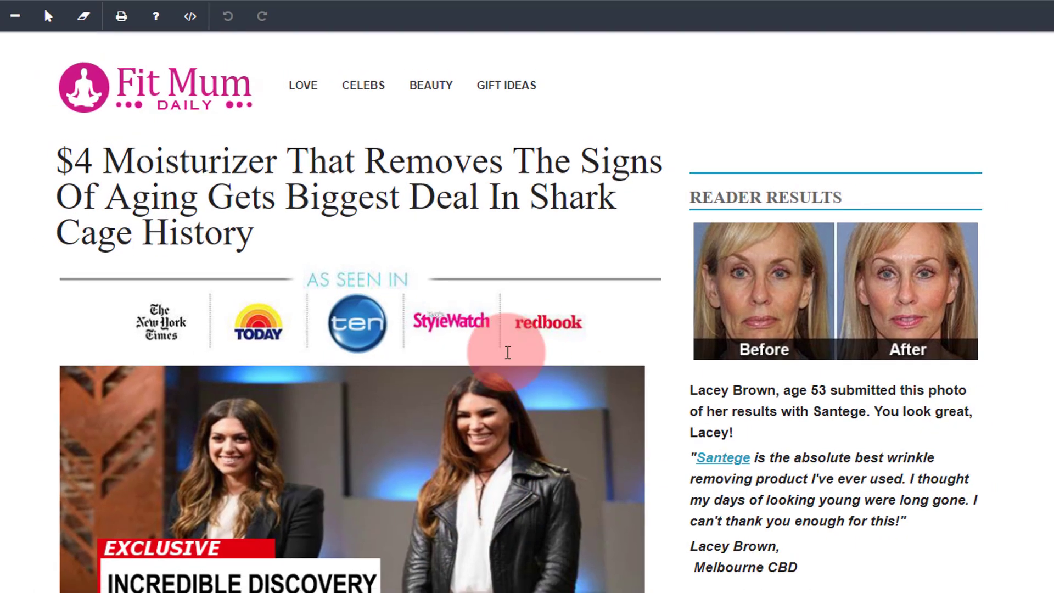
Step: Examine the modernhealthreports.com page from start to end after the link replacement
{"action": "scroll", "coordinate": [507, 352], "scroll_direction": "down", "scroll_amount": 15}
{"action": "scroll", "coordinate": [506, 515], "scroll_direction": "up", "scroll_amount": 5}
{"action": "scroll", "coordinate": [481, 506], "scroll_direction": "down", "scroll_amount": 5}
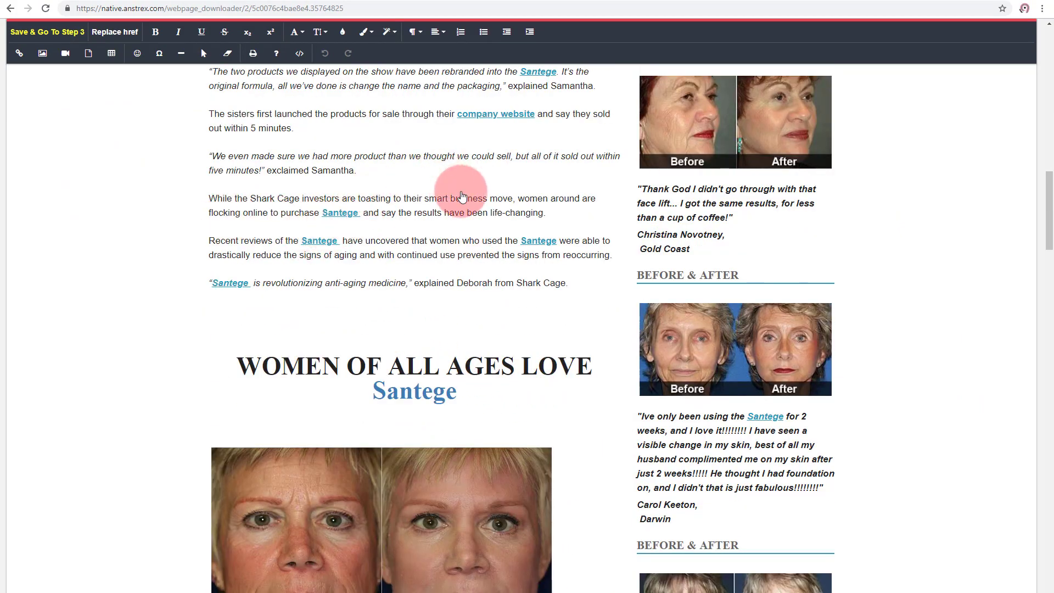
{"action": "scroll", "coordinate": [461, 197], "scroll_direction": "up", "scroll_amount": 10}
{"action": "scroll", "coordinate": [464, 285], "scroll_direction": "down", "scroll_amount": 10}
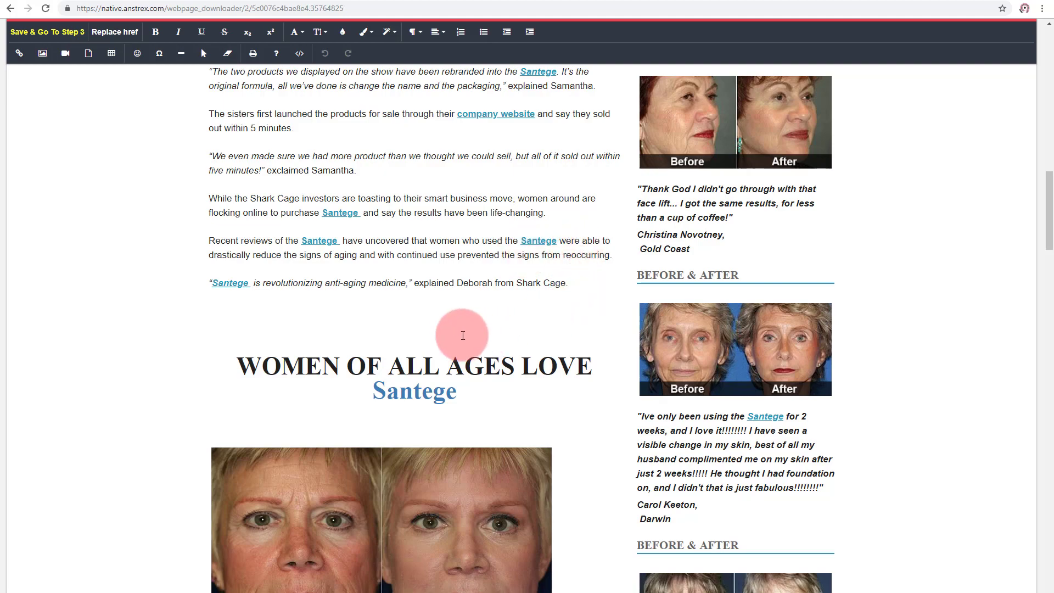
{"action": "scroll", "coordinate": [461, 336], "scroll_direction": "down", "scroll_amount": 10}
{"action": "scroll", "coordinate": [459, 336], "scroll_direction": "down", "scroll_amount": 5}
{"action": "scroll", "coordinate": [459, 335], "scroll_direction": "up", "scroll_amount": 15}
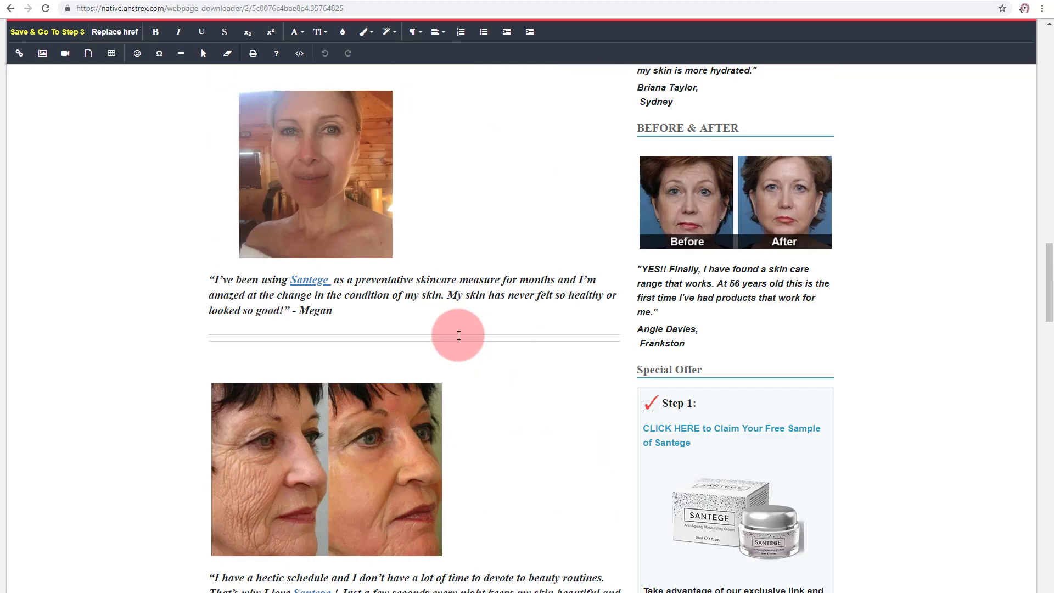
{"action": "scroll", "coordinate": [459, 336], "scroll_direction": "up", "scroll_amount": 15}
{"action": "scroll", "coordinate": [459, 335], "scroll_direction": "down", "scroll_amount": 15}
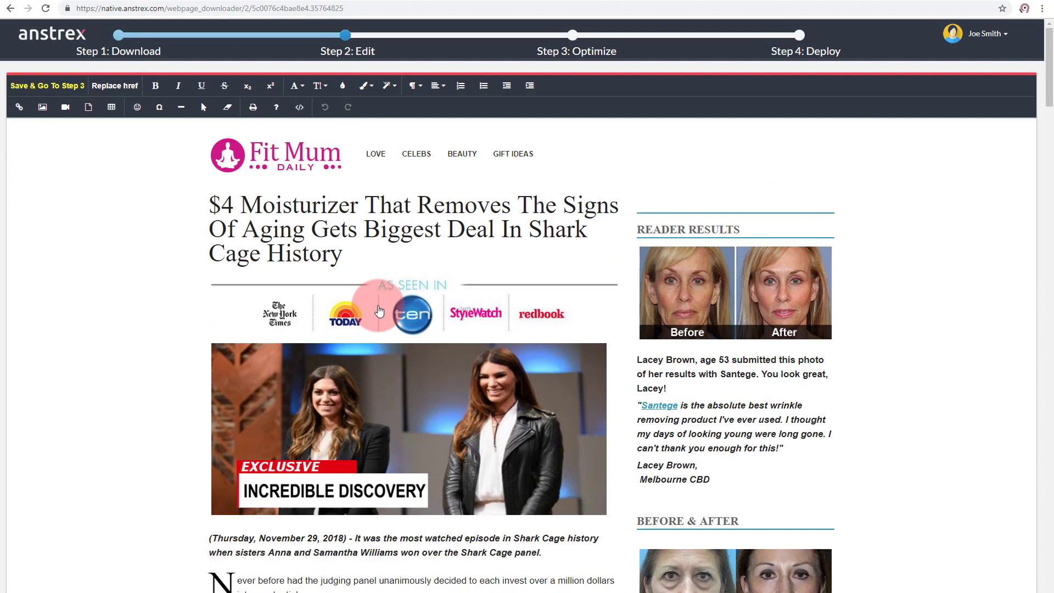
{"action": "scroll", "coordinate": [351, 329], "scroll_direction": "up", "scroll_amount": 15}
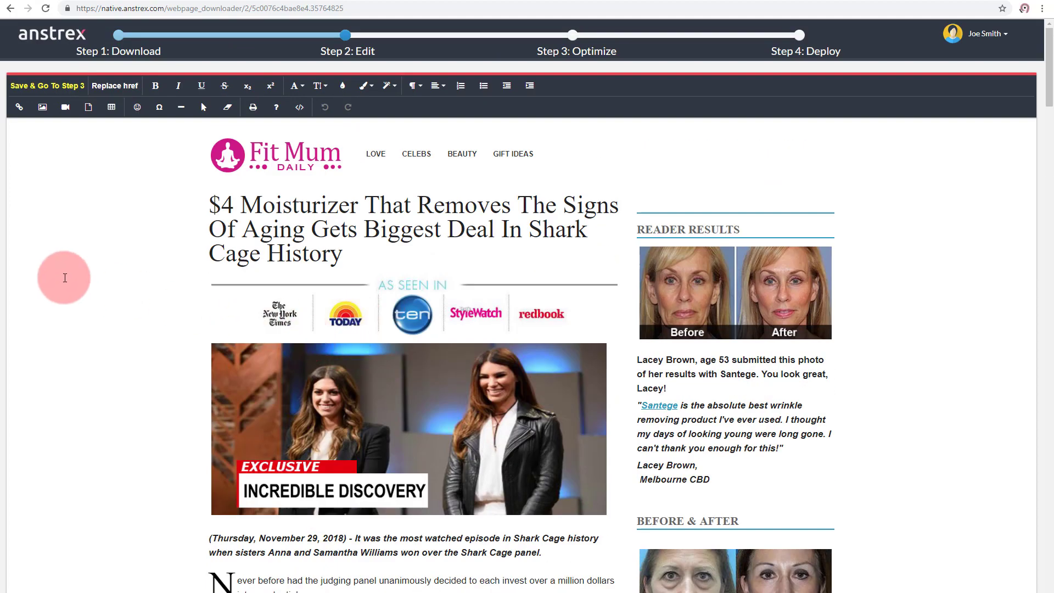
Step: Save and optimize the page with images, css, js and html minified, and deploy it to the mys3 server in sub-folder bbbbbbb
{"action": "left_click", "coordinate": [47, 86]}
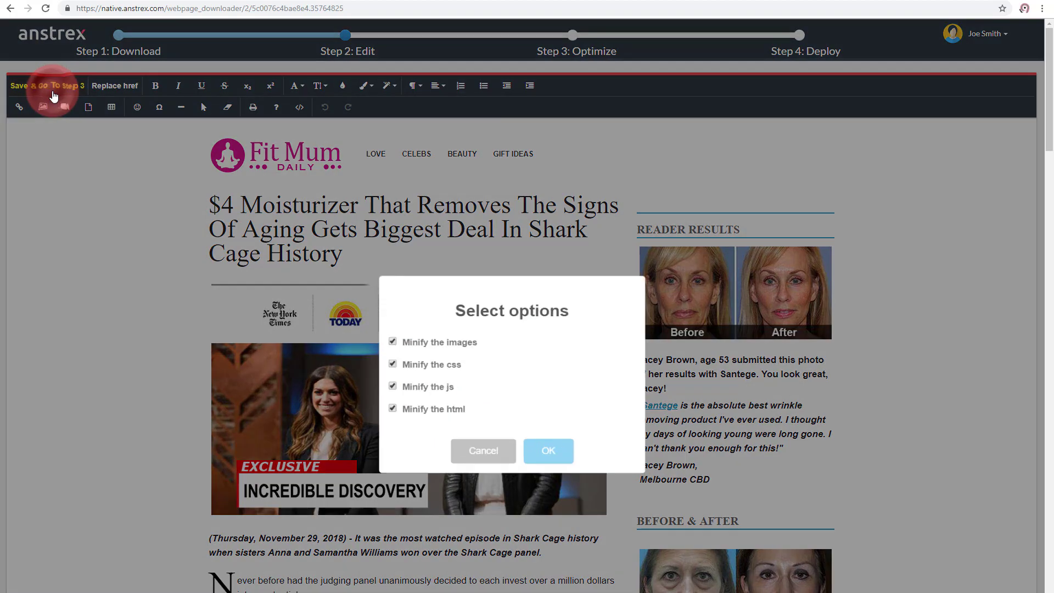
{"action": "left_click", "coordinate": [538, 452]}
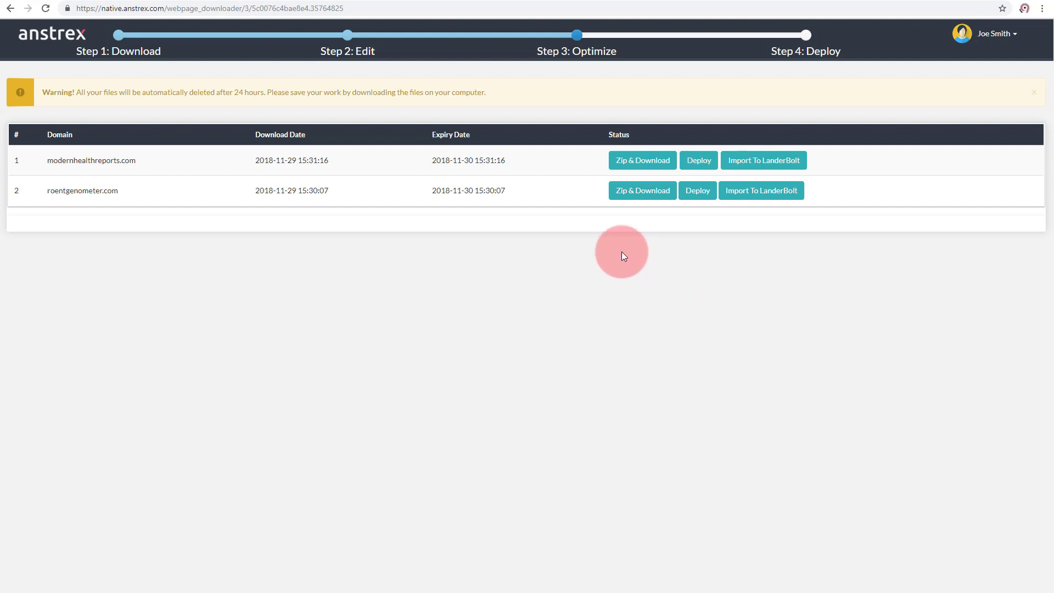
{"action": "left_click", "coordinate": [698, 168]}
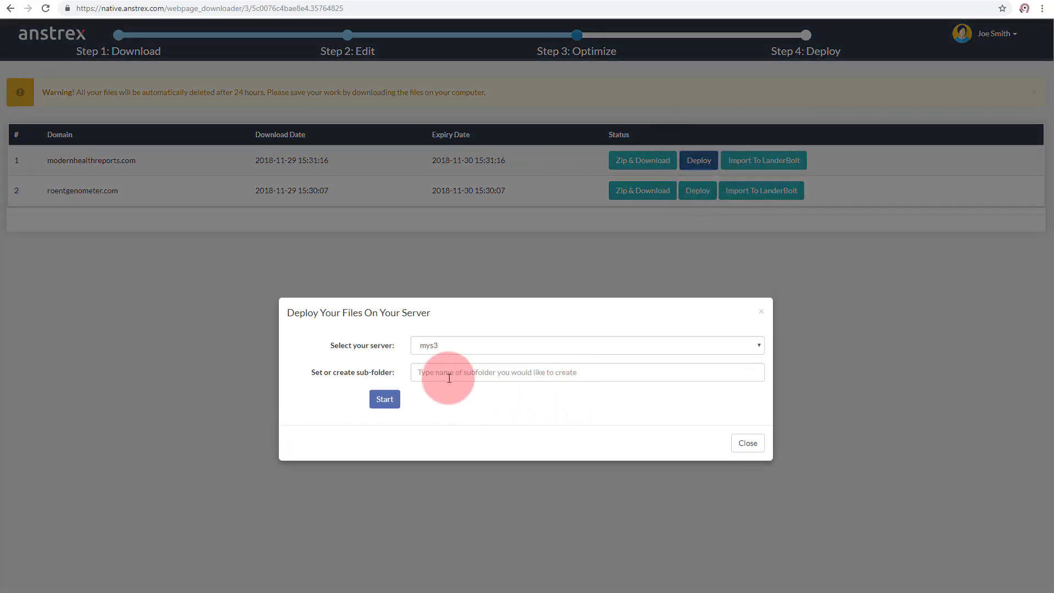
{"action": "left_click", "coordinate": [449, 378]}
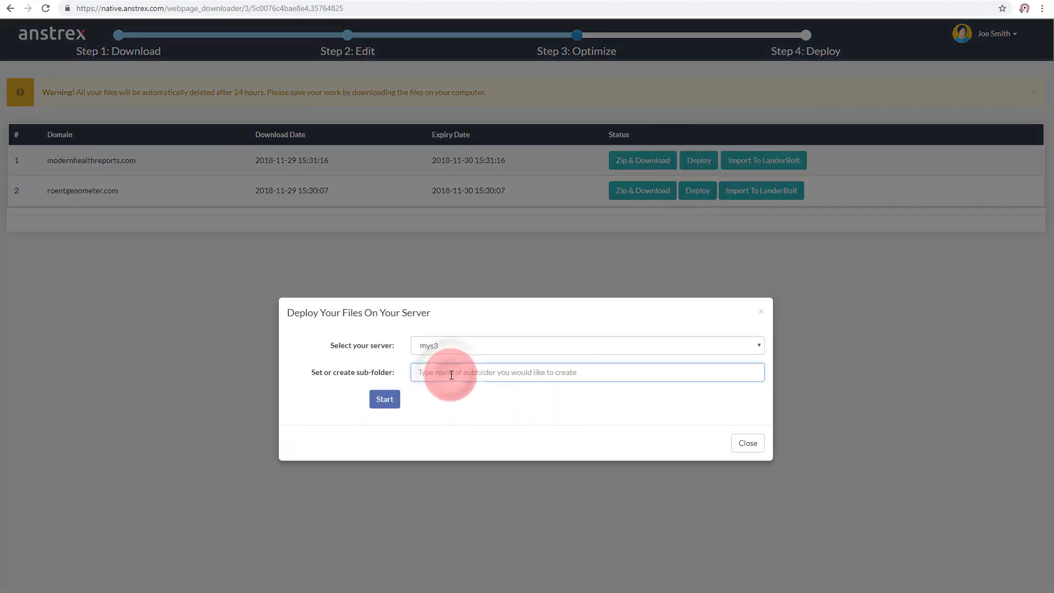
{"action": "type", "text": "bbbbbbb"}
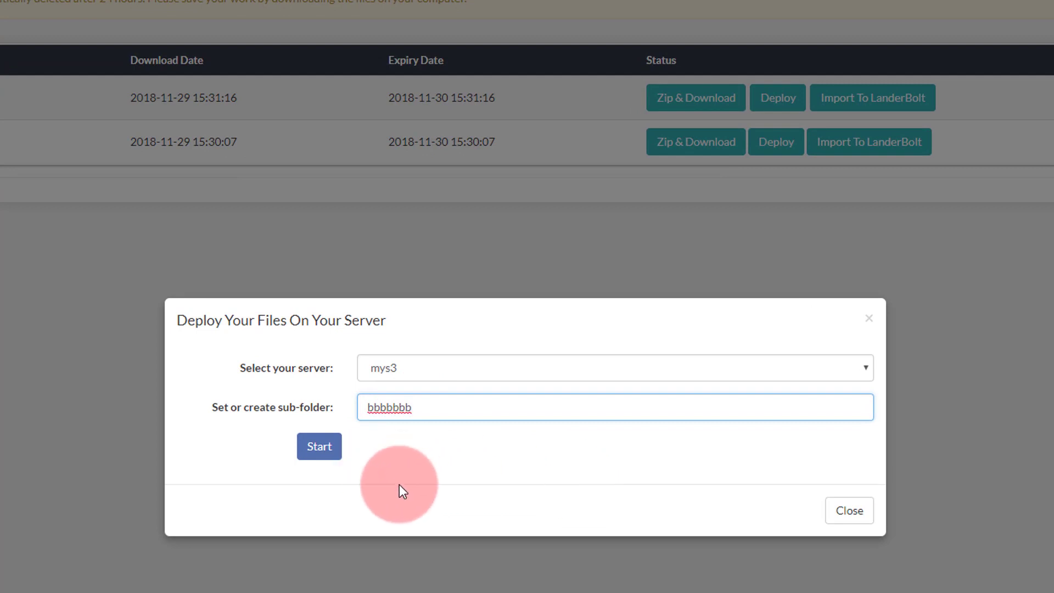
{"action": "left_click", "coordinate": [321, 455]}
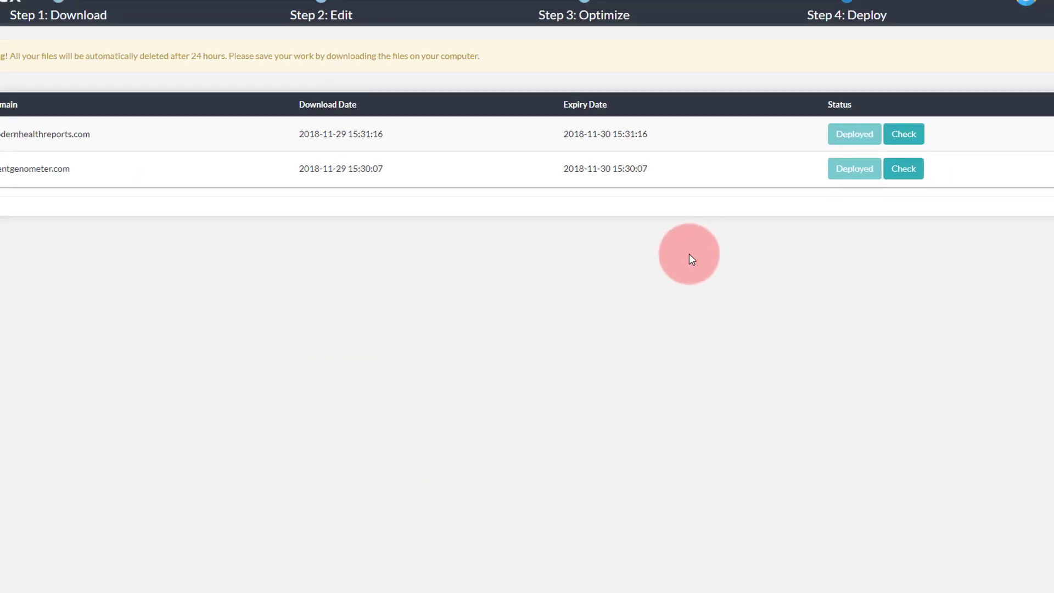
Step: Open the deployed modernhealthreports.com page, examine its full content and test the Santege link in the first reader testimonial
{"action": "left_click", "coordinate": [860, 157]}
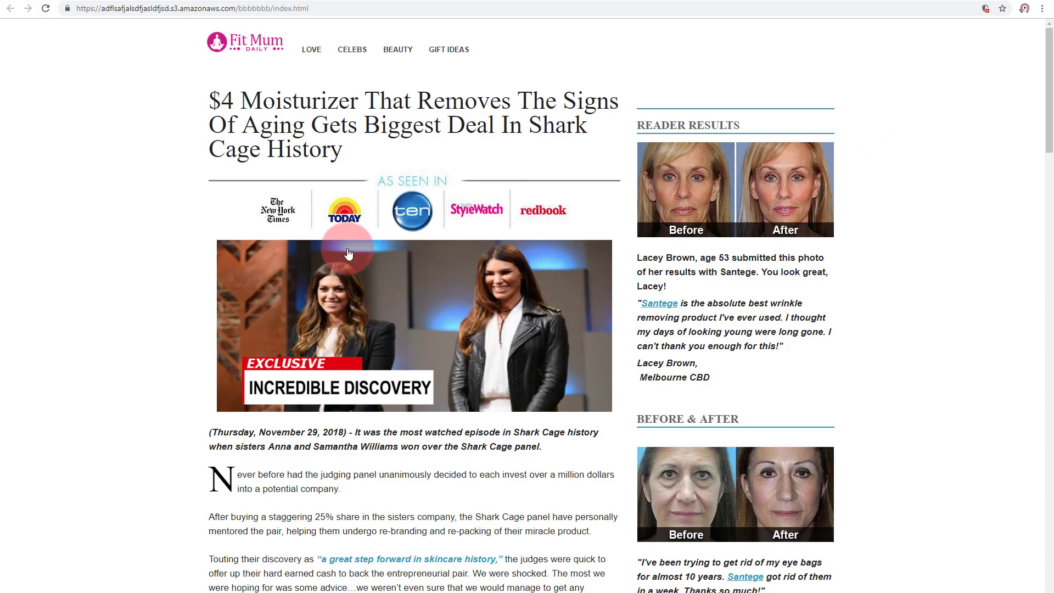
{"action": "scroll", "coordinate": [348, 252], "scroll_direction": "down", "scroll_amount": 20}
{"action": "scroll", "coordinate": [348, 253], "scroll_direction": "up", "scroll_amount": 7}
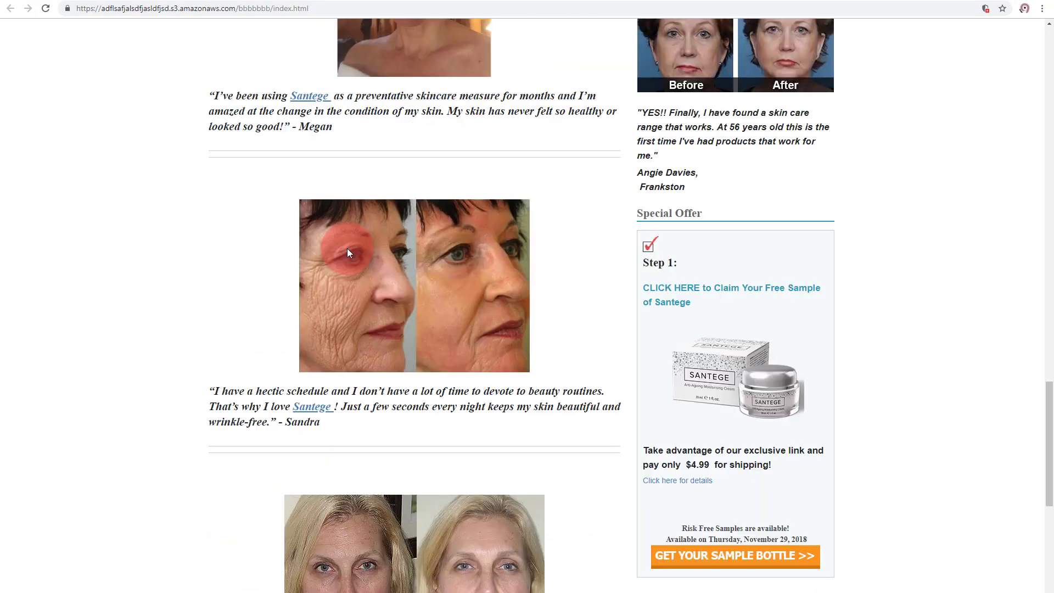
{"action": "scroll", "coordinate": [347, 253], "scroll_direction": "up", "scroll_amount": 18}
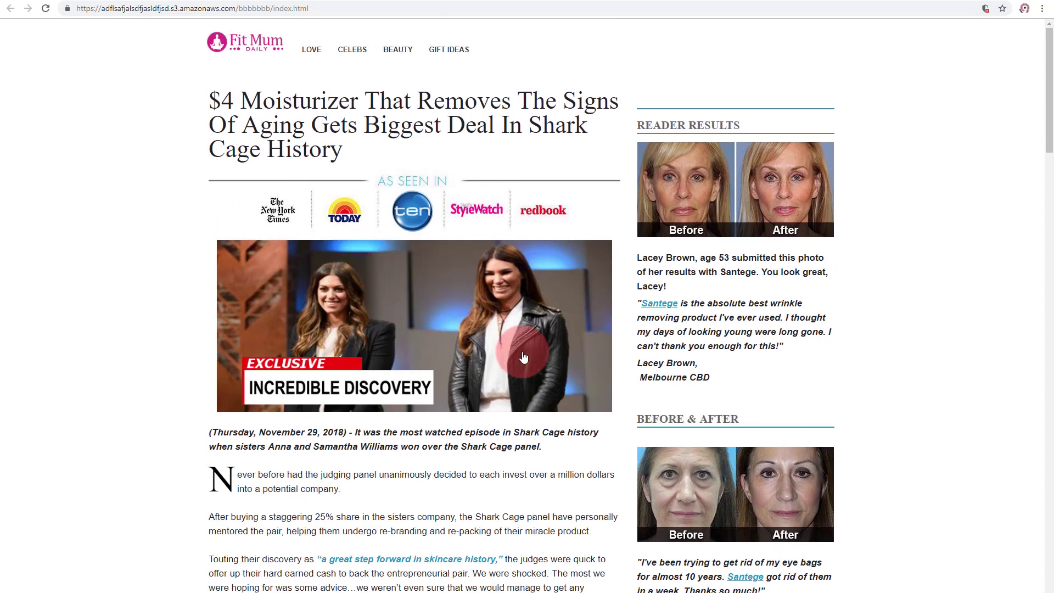
{"action": "left_click", "coordinate": [670, 306]}
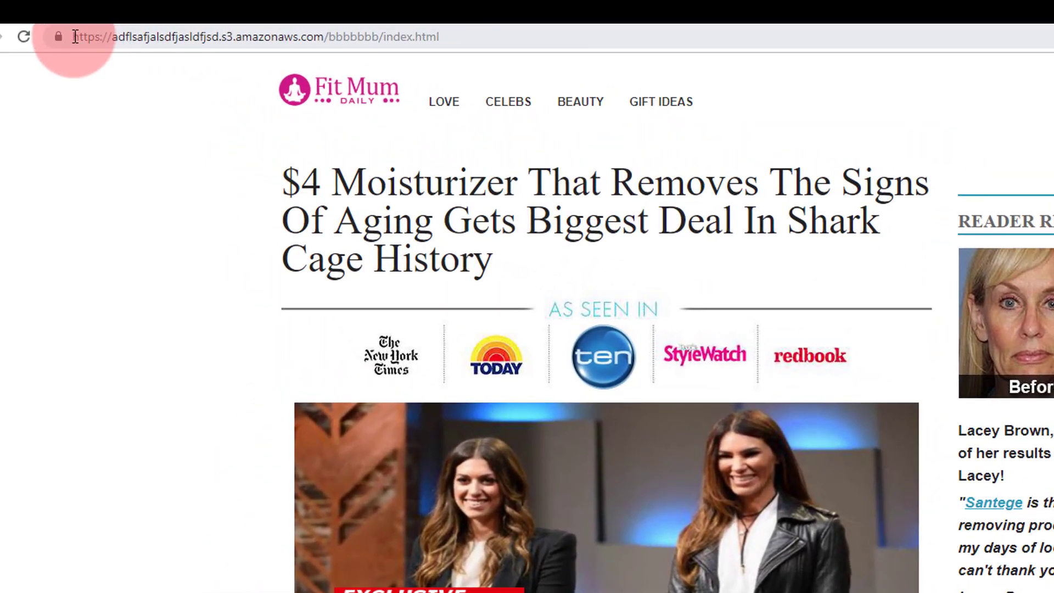
Step: Select the deployed page's full web address and return to the list of deployed pages
{"action": "left_click_drag", "start_coordinate": [75, 37], "coordinate": [477, 38]}
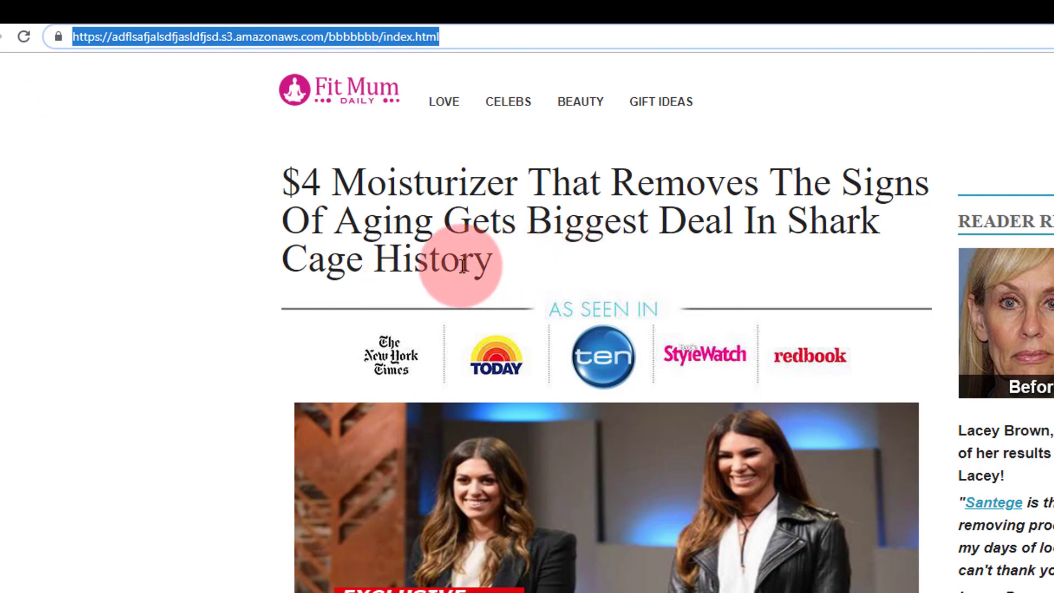
{"action": "left_click", "coordinate": [839, 545]}
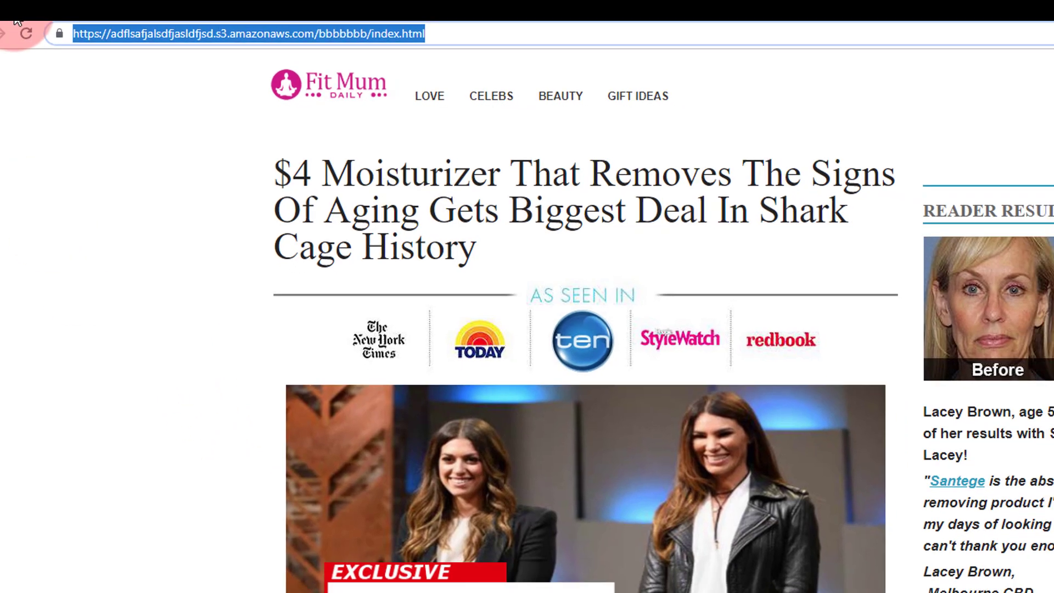
{"action": "left_click", "coordinate": [15, 17]}
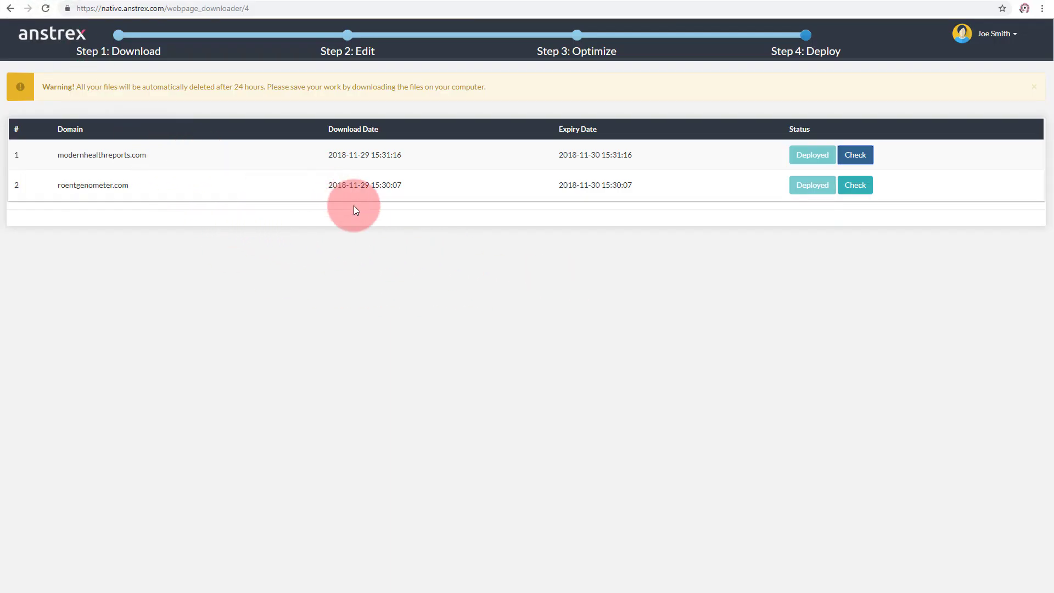
{"action": "left_click", "coordinate": [118, 34]}
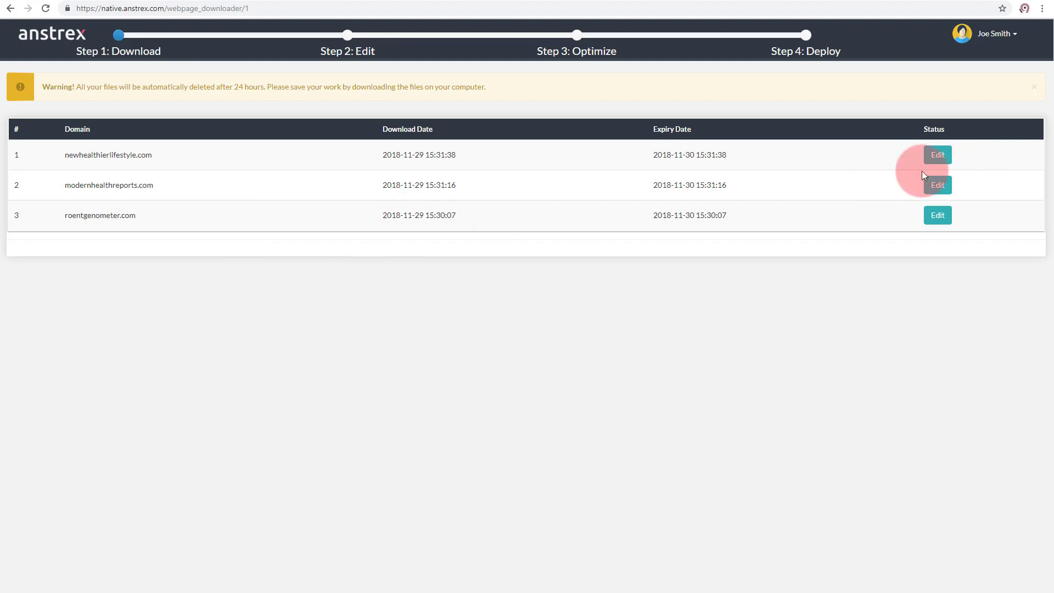
{"action": "left_click", "coordinate": [937, 155]}
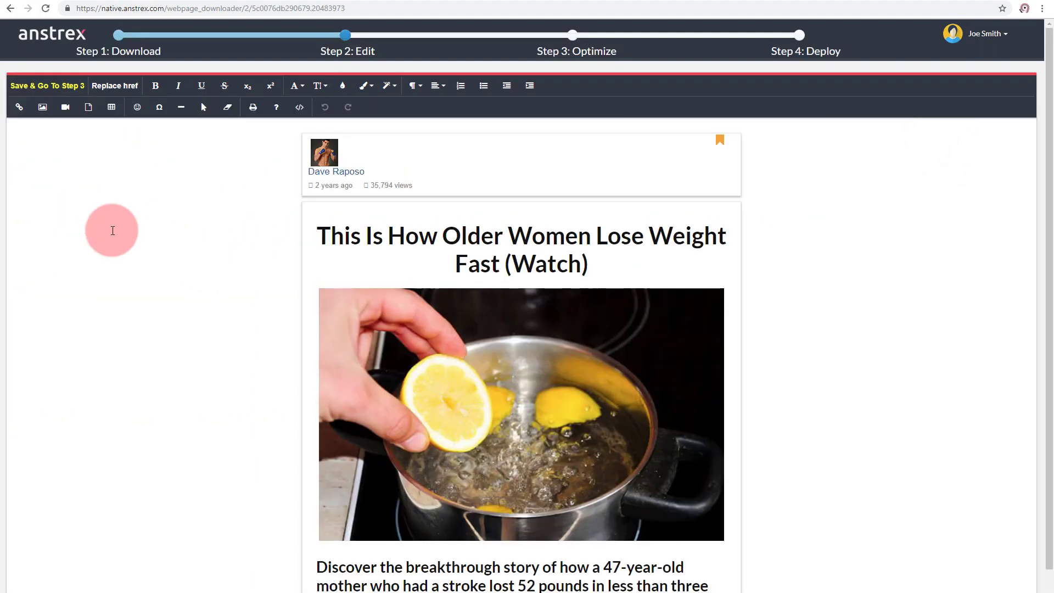
{"action": "left_click", "coordinate": [115, 86]}
{"action": "left_click", "coordinate": [512, 372]}
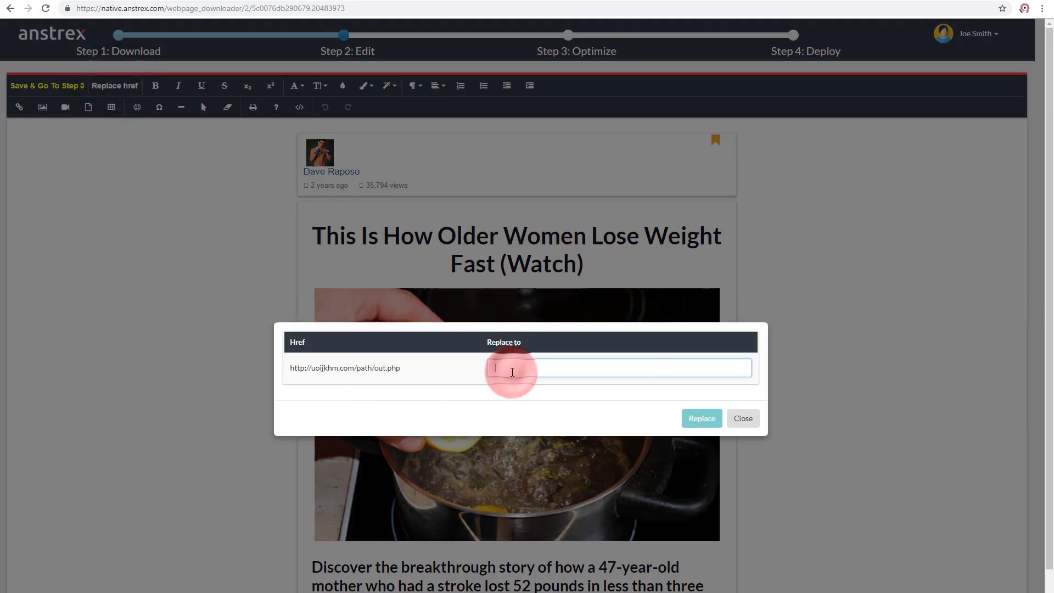
{"action": "type", "text": "https://www.google.com"}
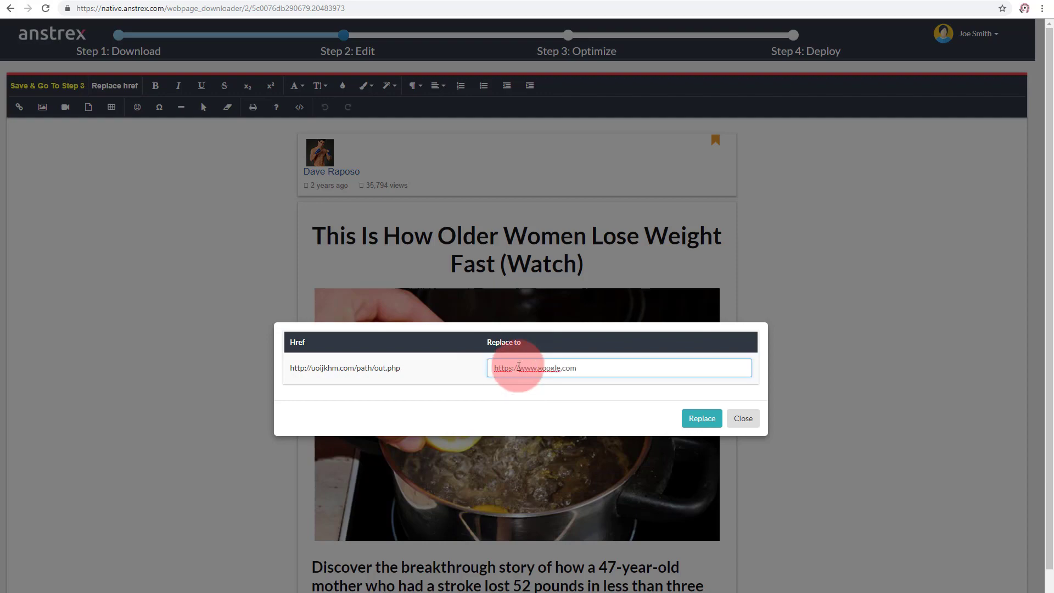
{"action": "left_click", "coordinate": [700, 419]}
{"action": "left_click", "coordinate": [510, 433]}
Step: Save the edited newhealthierlifestyle.com landing page and optimize it
{"action": "left_click", "coordinate": [46, 86]}
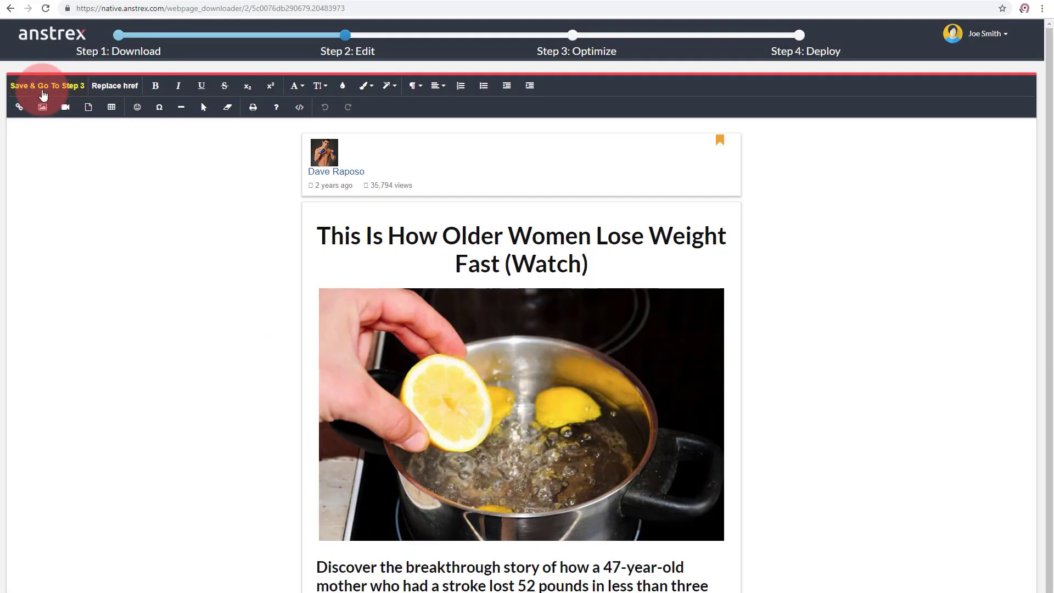
{"action": "left_click", "coordinate": [550, 449]}
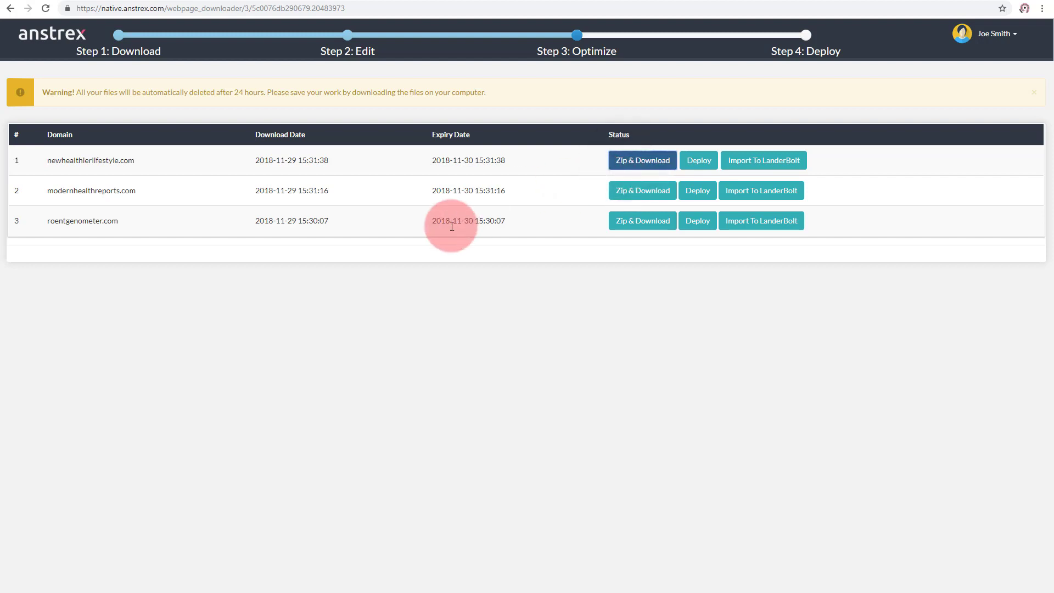
Step: Zip and download the optimized newhealthierlifestyle.com page, and deploy it to the mys3 server in a sub-folder named ccccccccc
{"action": "left_click", "coordinate": [643, 159]}
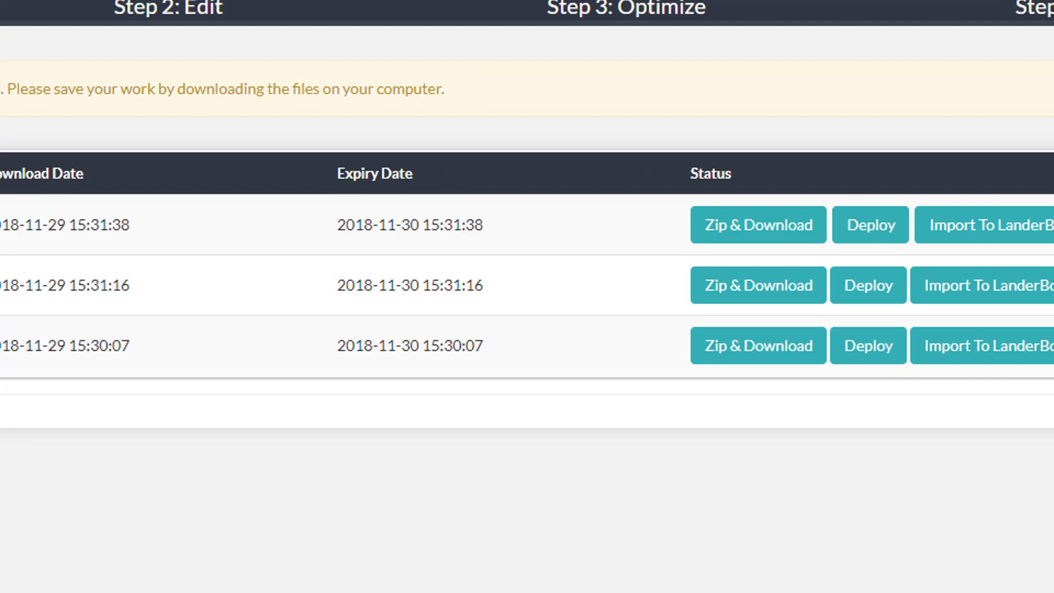
{"action": "left_click", "coordinate": [459, 576]}
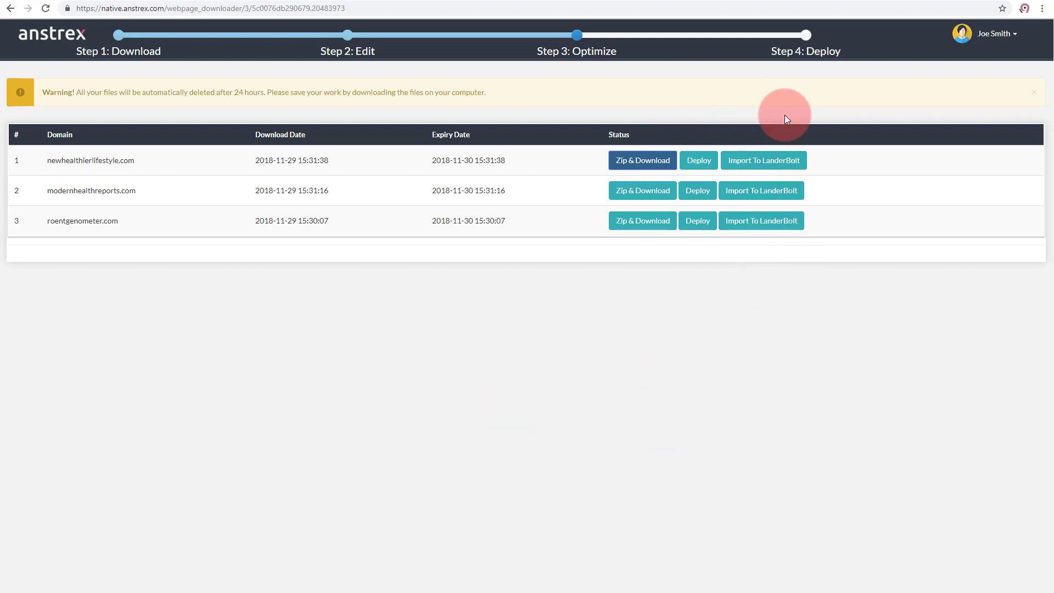
{"action": "left_click", "coordinate": [699, 166]}
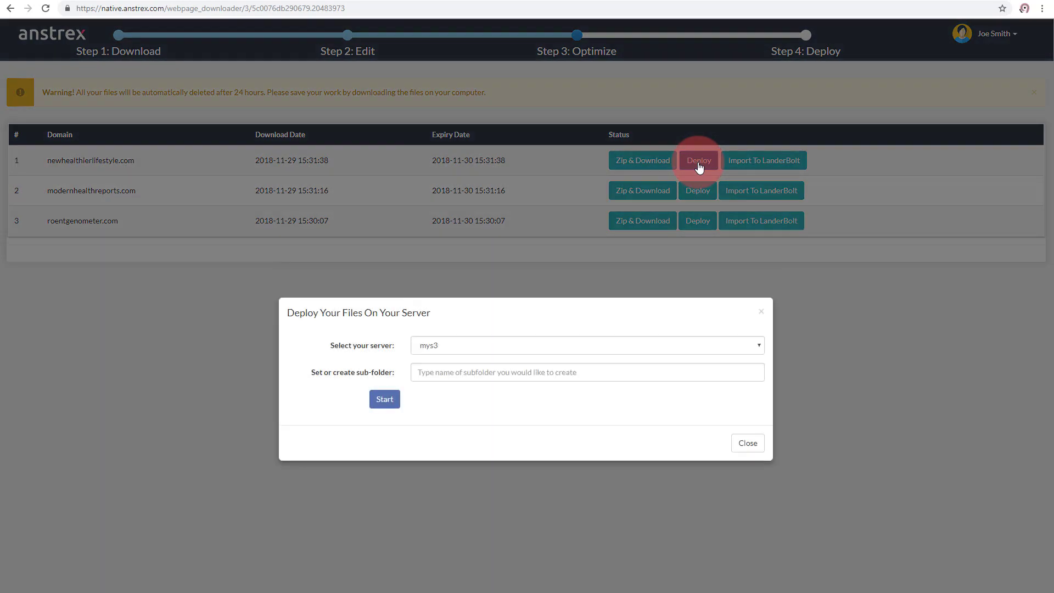
{"action": "left_click", "coordinate": [455, 371]}
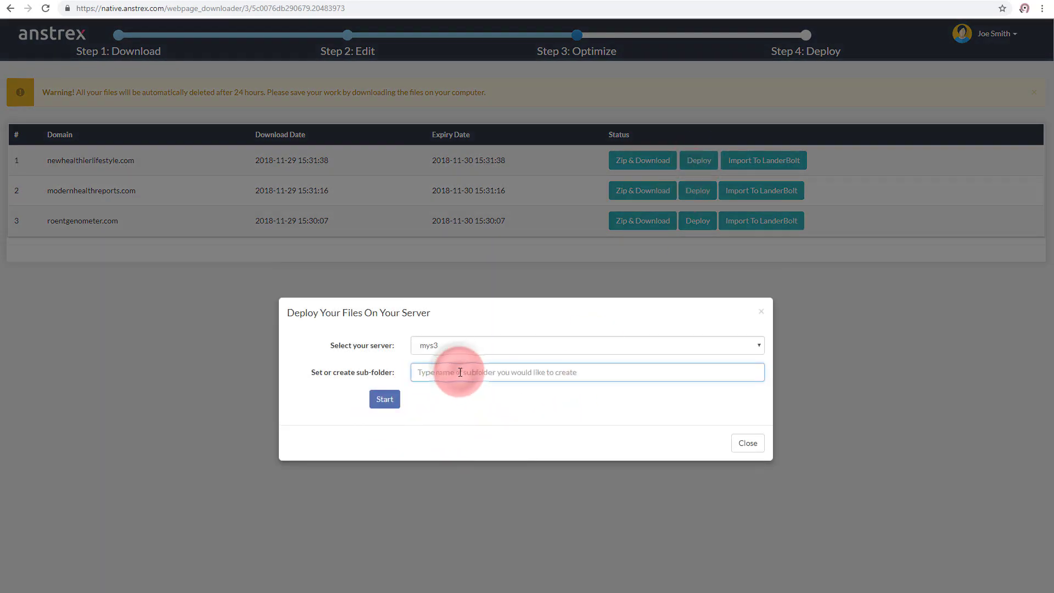
{"action": "type", "text": "ccccccccc"}
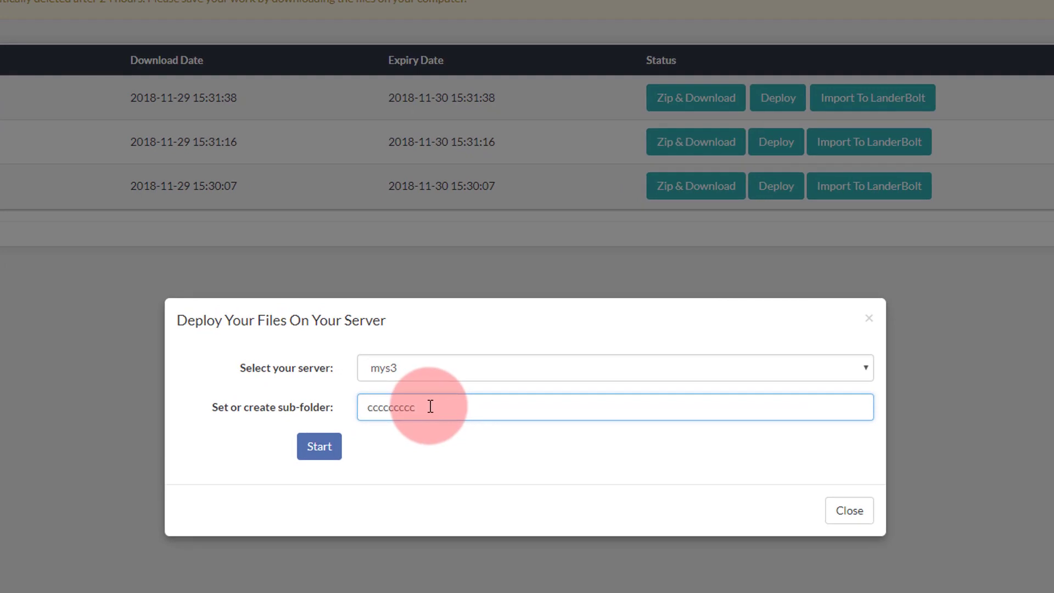
{"action": "left_click", "coordinate": [318, 455]}
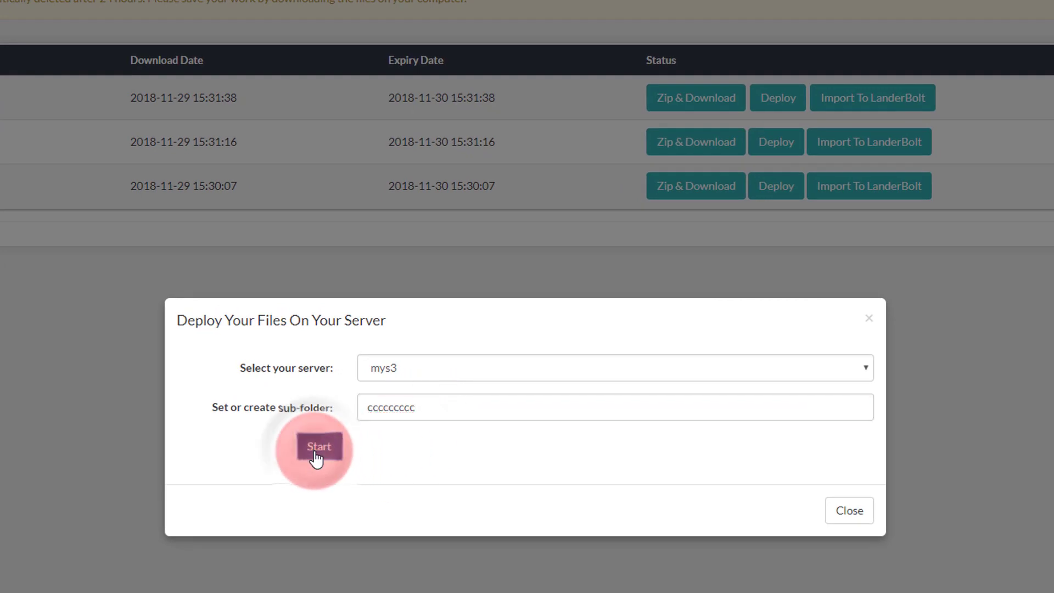
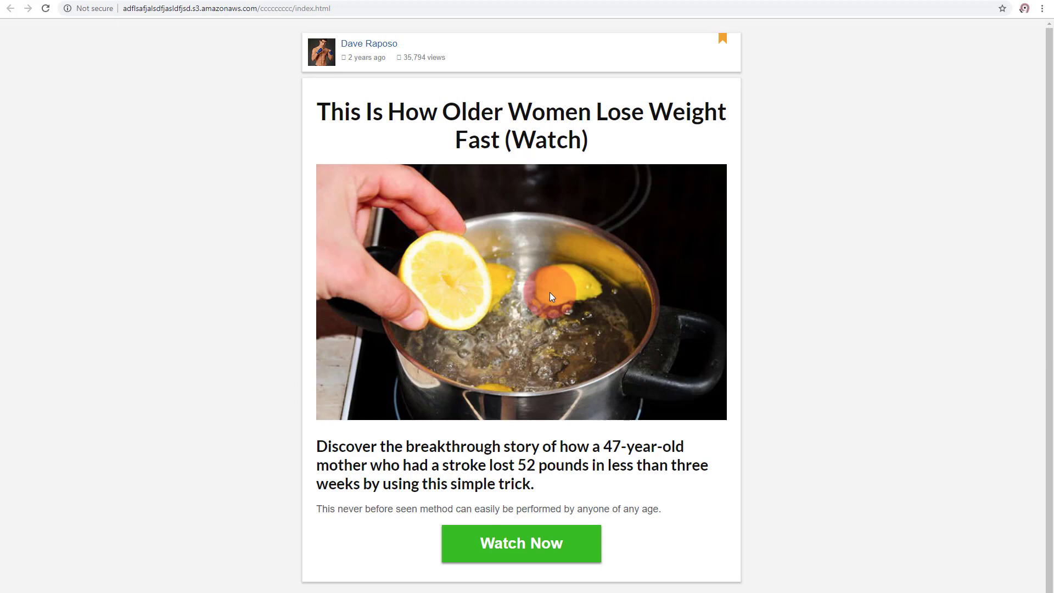
Step: Examine the deployed newhealthierlifestyle.com page and test its Watch Now link
{"action": "scroll", "coordinate": [463, 389], "scroll_direction": "down", "scroll_amount": 2}
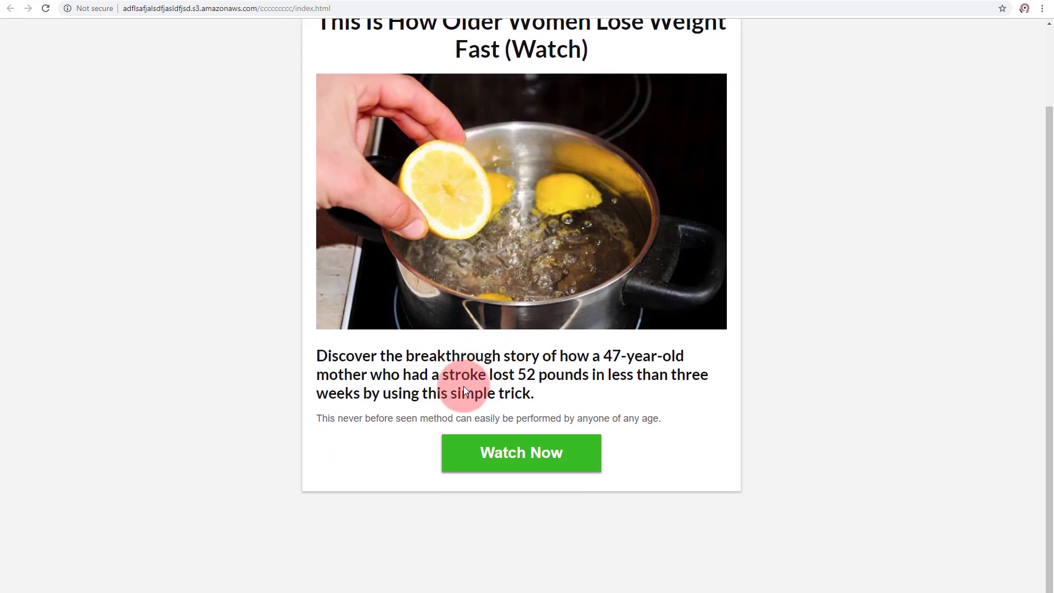
{"action": "left_click", "coordinate": [511, 456]}
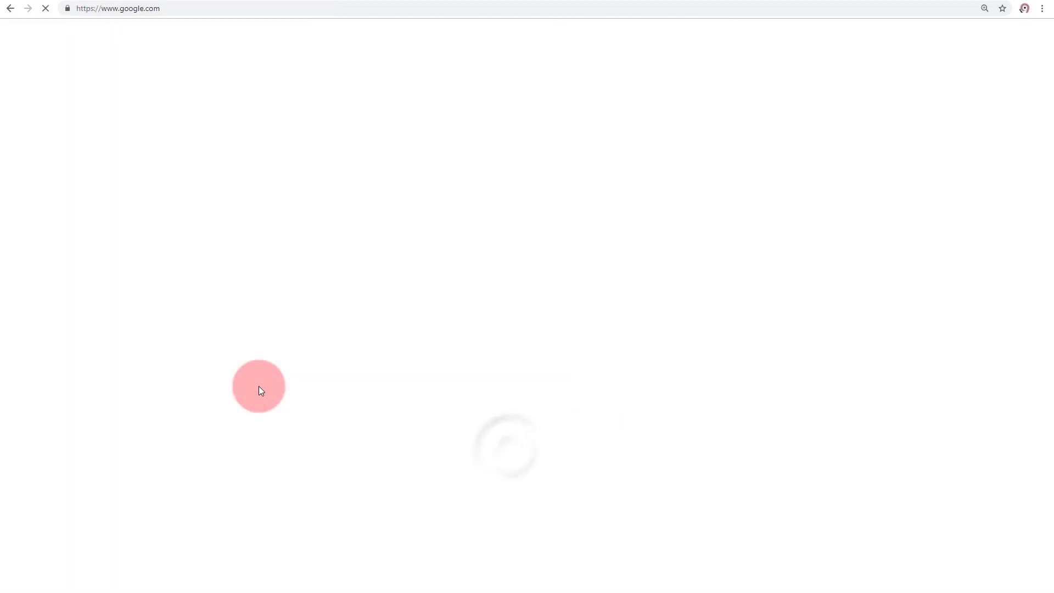